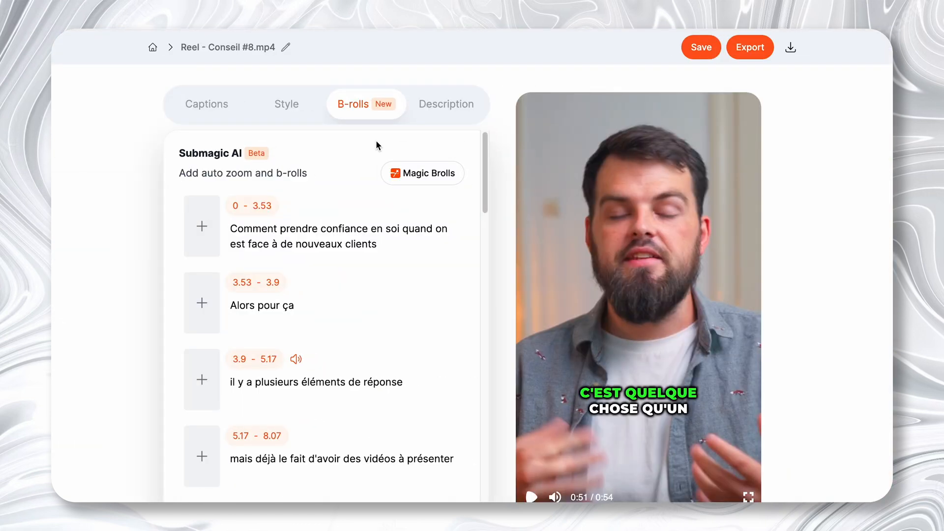
Step: Generate Magic Brolls and add the red-lit woman b-roll from the "problématiques" videos to the 12.75 - 15.93 segment with a Film burn transition
left_click(415, 174)
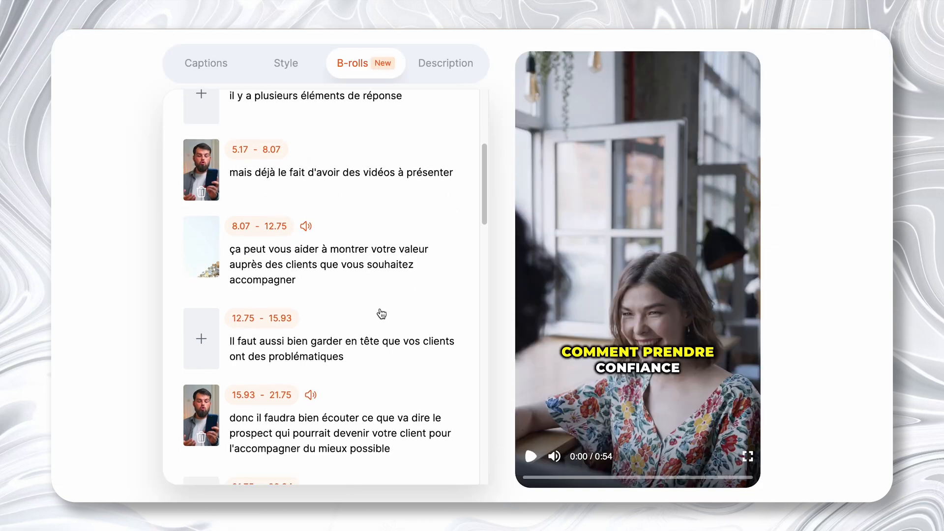
left_click(200, 337)
scroll(235, 328, "down", 4)
left_click(212, 277)
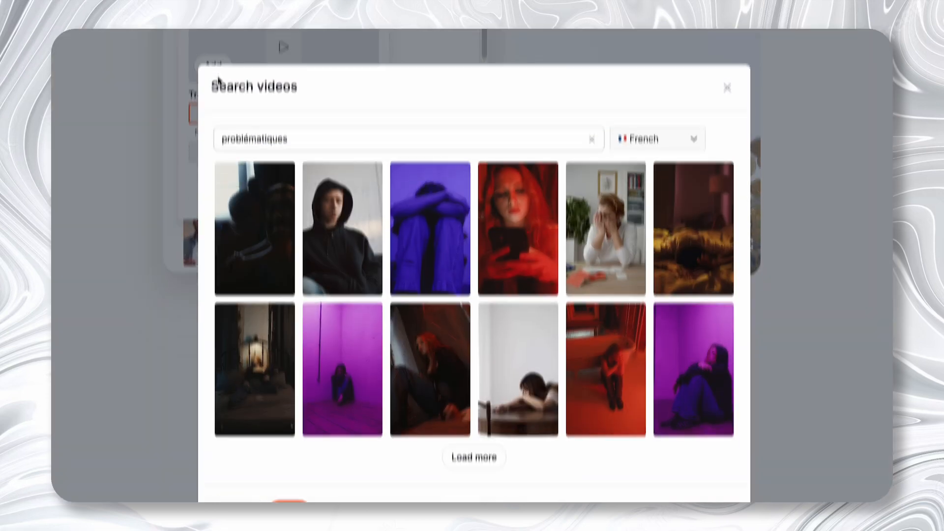
left_click(520, 216)
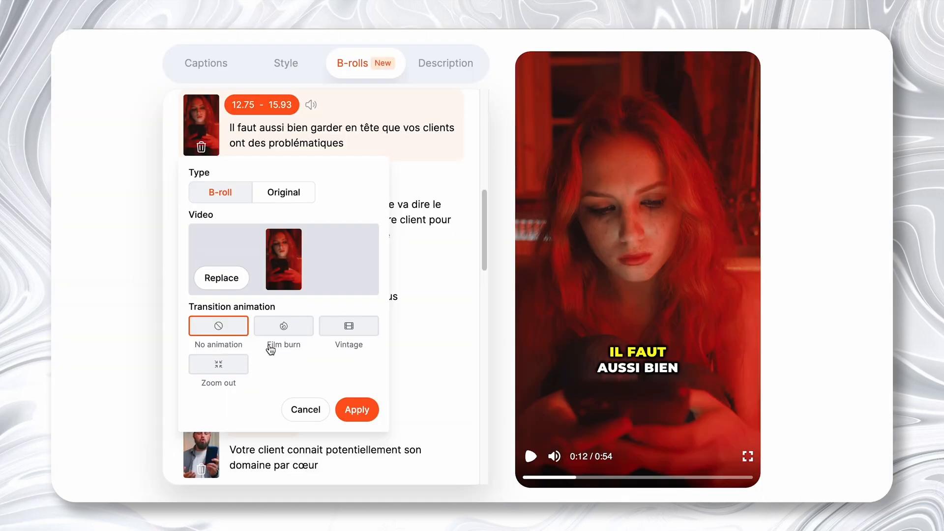
left_click(282, 336)
left_click(364, 407)
left_click(577, 332)
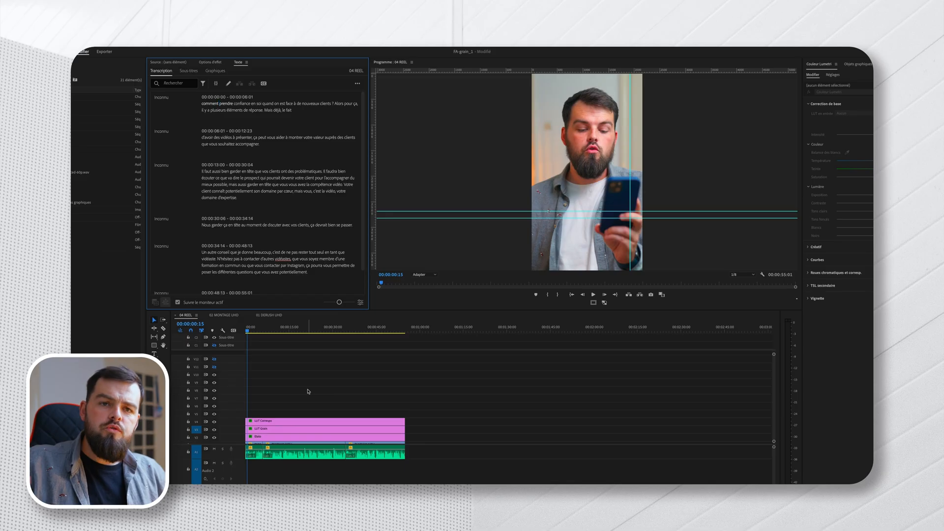
Step: In Premiere Pro, examine the 04 REEL sequence's transcript and its available transcription options
scroll(308, 392, "down", 1)
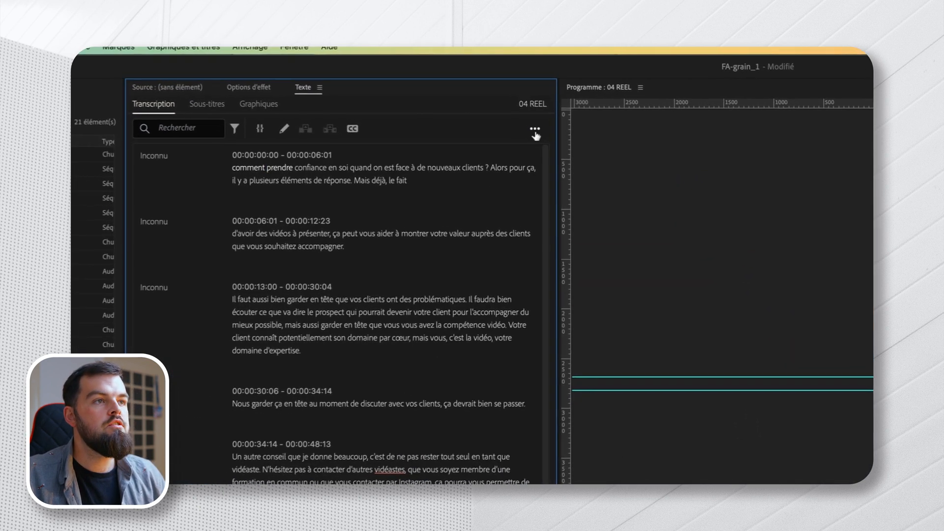
left_click(535, 129)
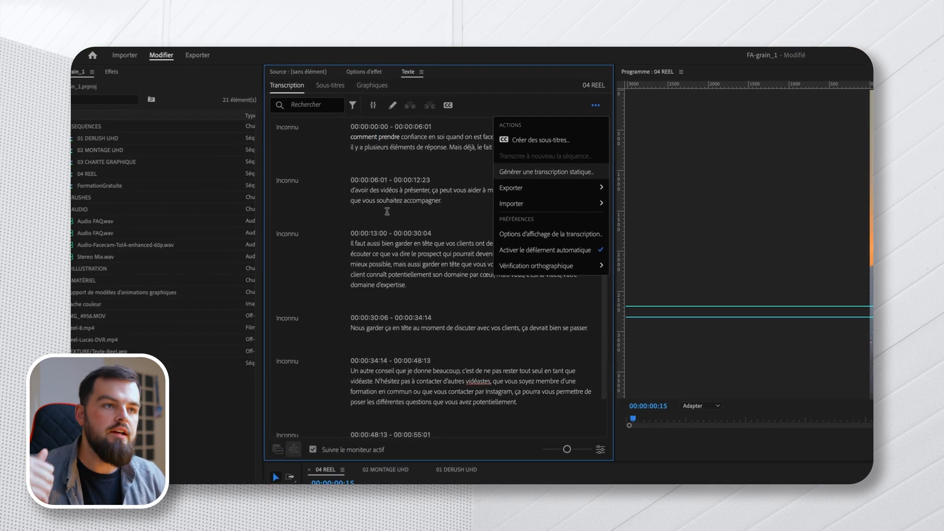
left_click(353, 216)
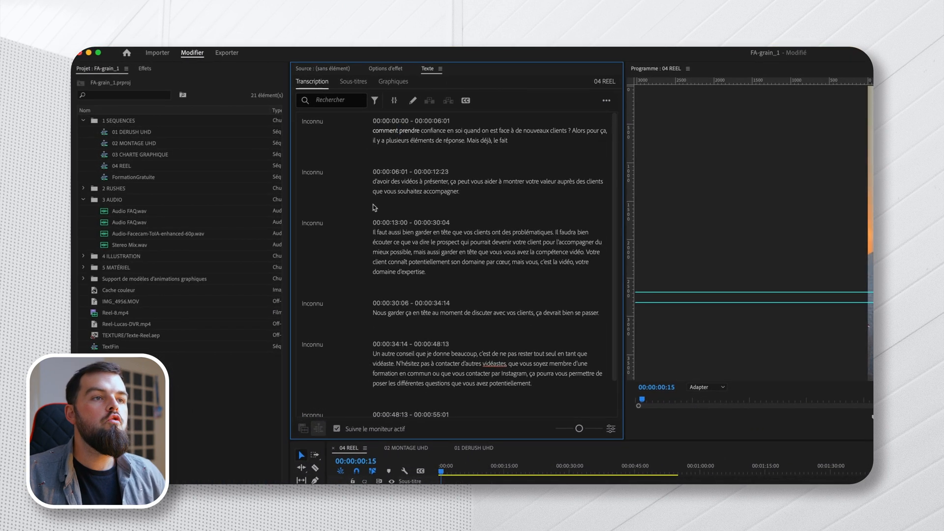
scroll(488, 362, "down", 1)
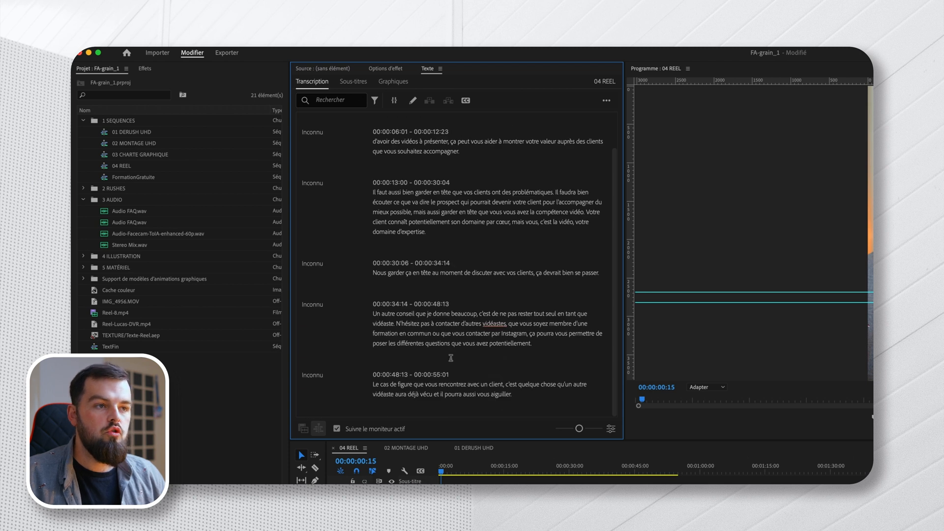
scroll(481, 322, "up", 1)
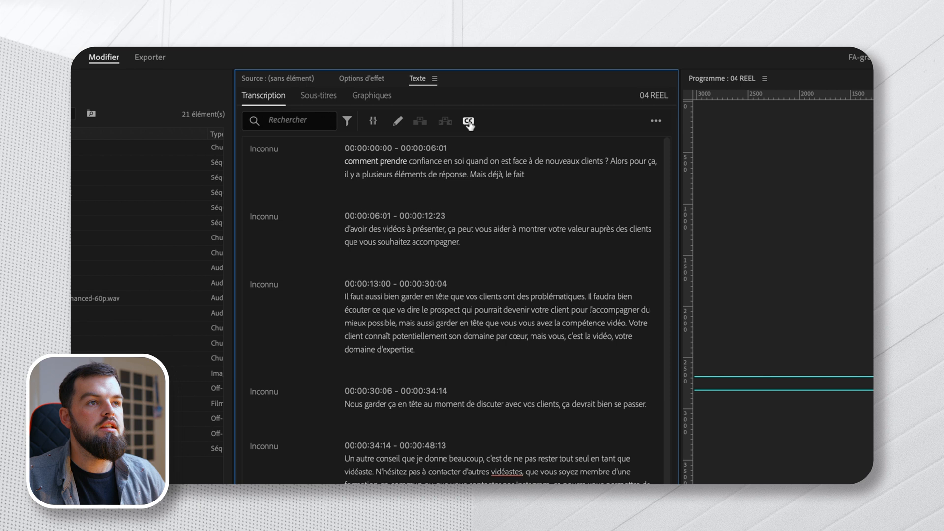
Step: Create default-preset subtitles from the transcript in double lines, with a much shorter maximum character length and the lowest minimum duration
left_click(468, 122)
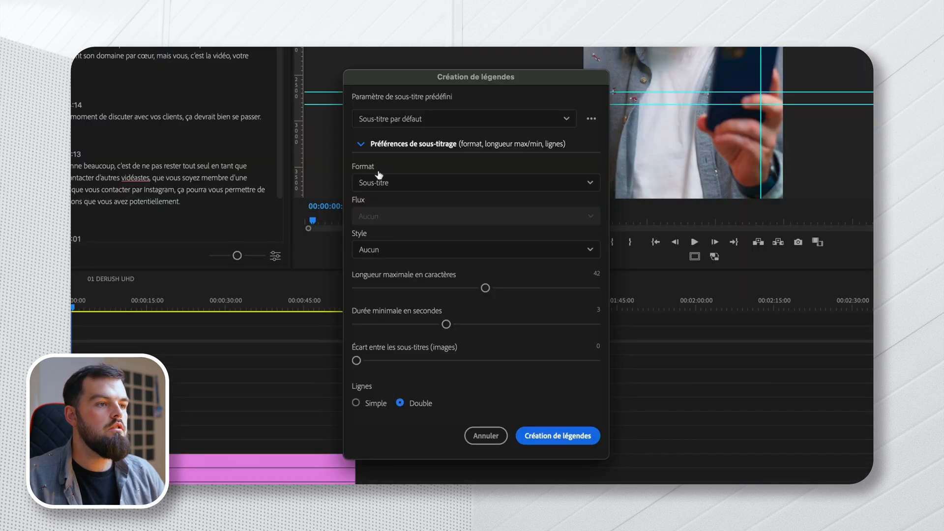
left_click(387, 250)
left_click(389, 249)
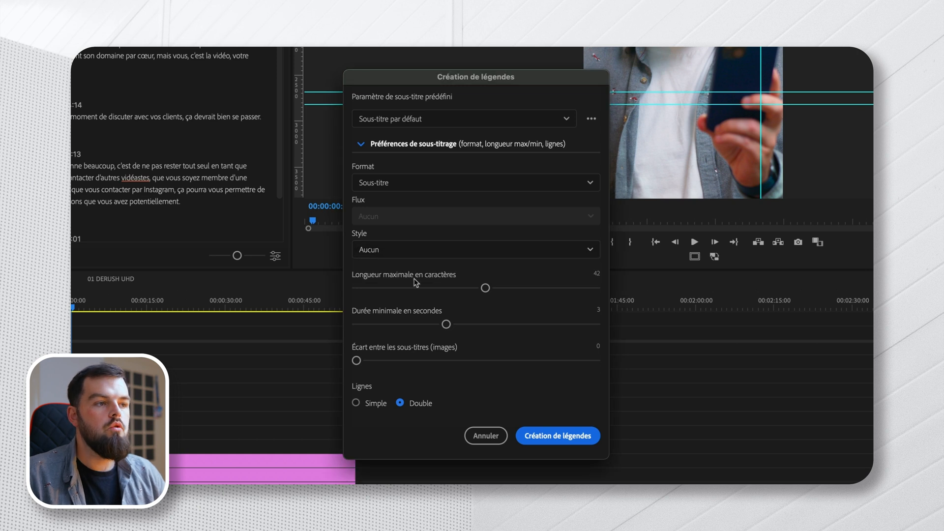
left_click_drag(485, 287, 385, 289)
left_click_drag(446, 324, 355, 324)
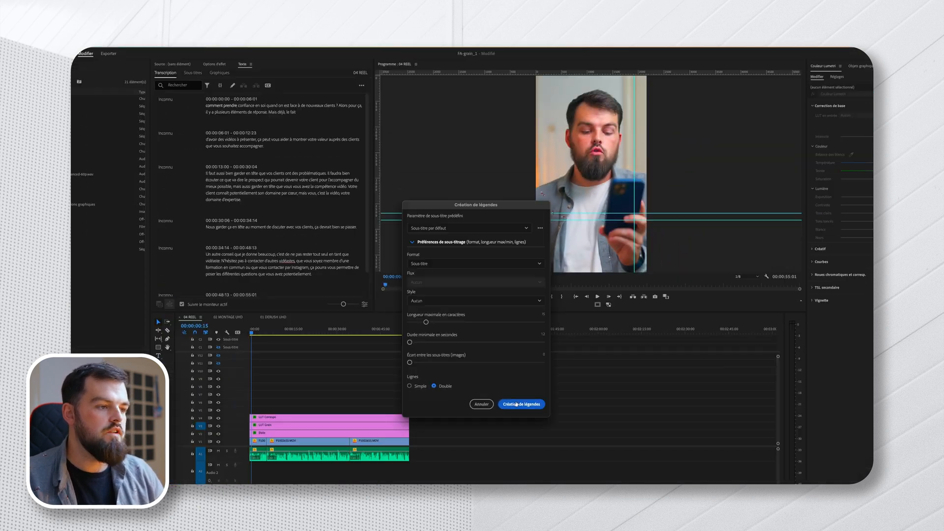
left_click(515, 404)
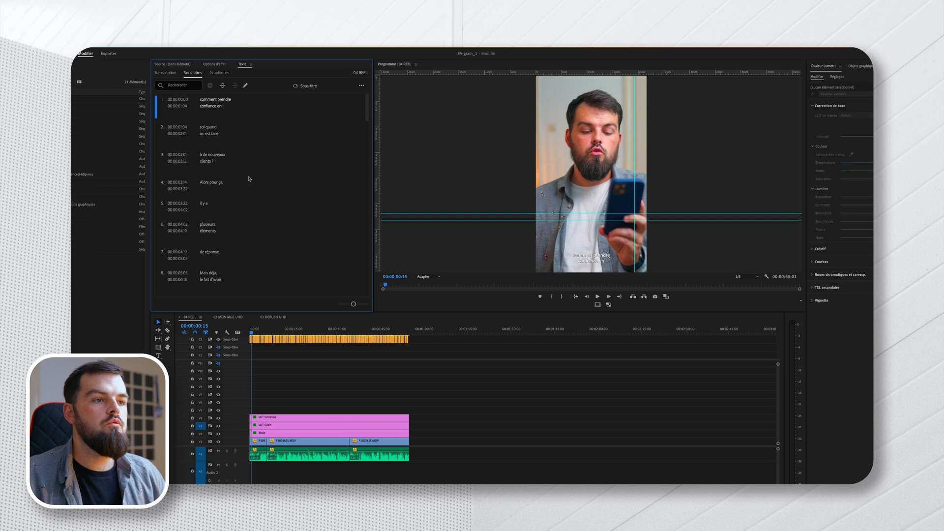
Step: Set the font of the first subtitle on the track to Montserrat Bold
left_click(252, 331)
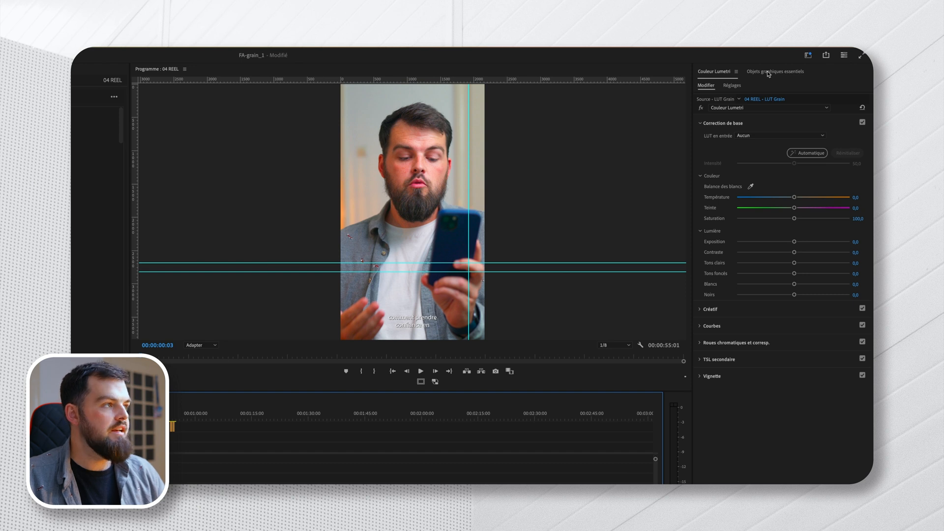
left_click(768, 73)
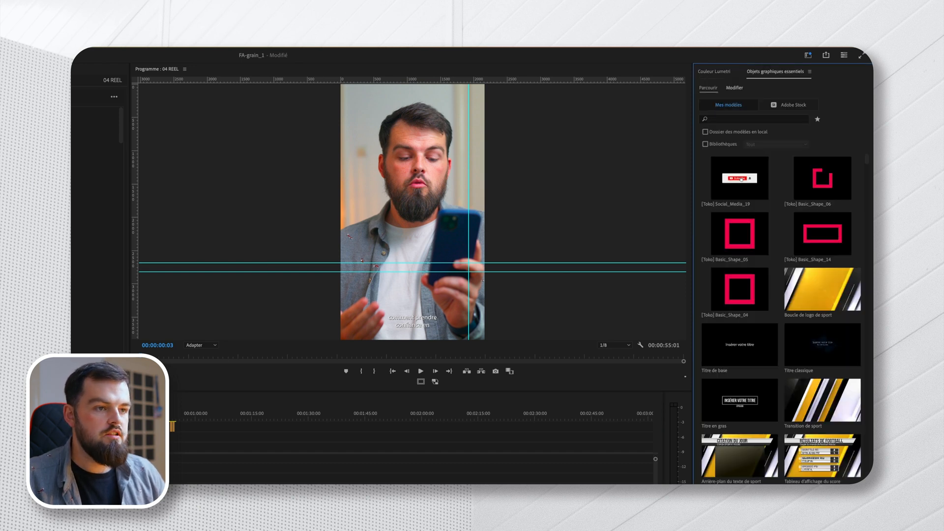
left_click(1, 426)
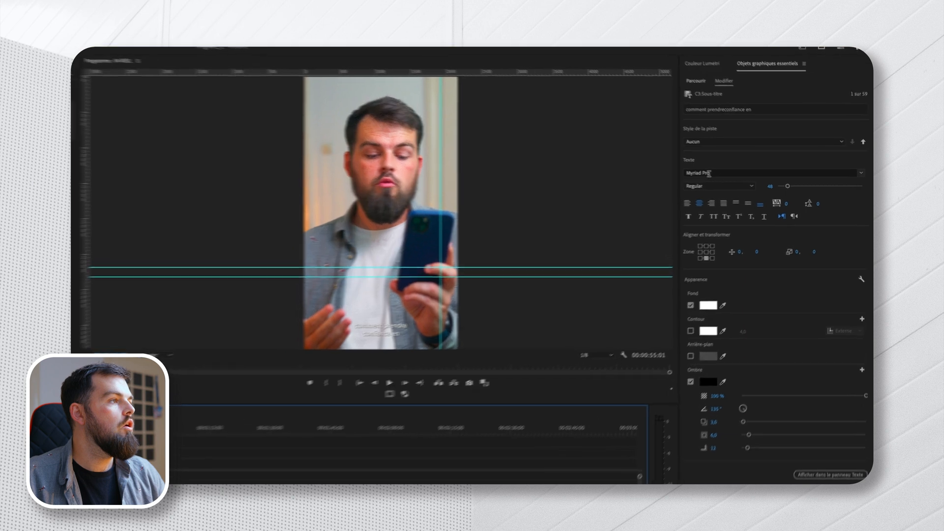
left_click(721, 174)
type("Monts")
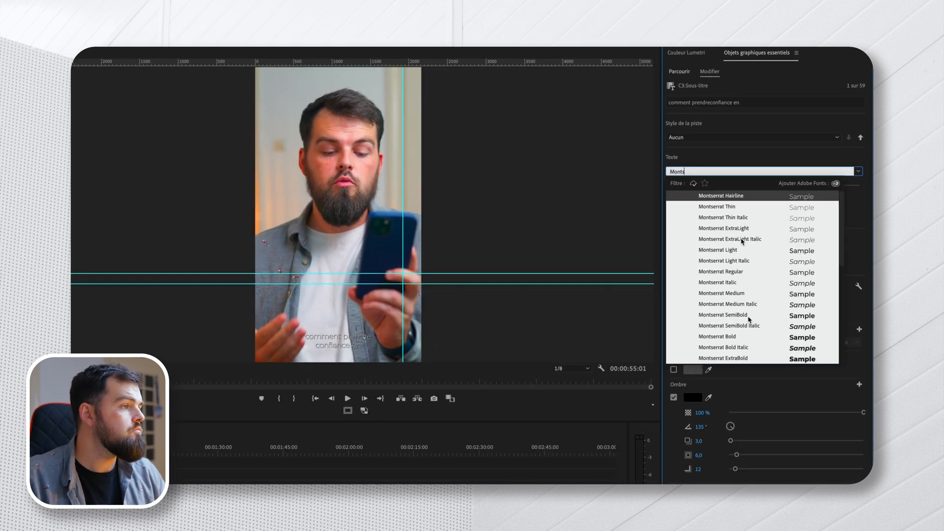
left_click(718, 338)
left_click(718, 337)
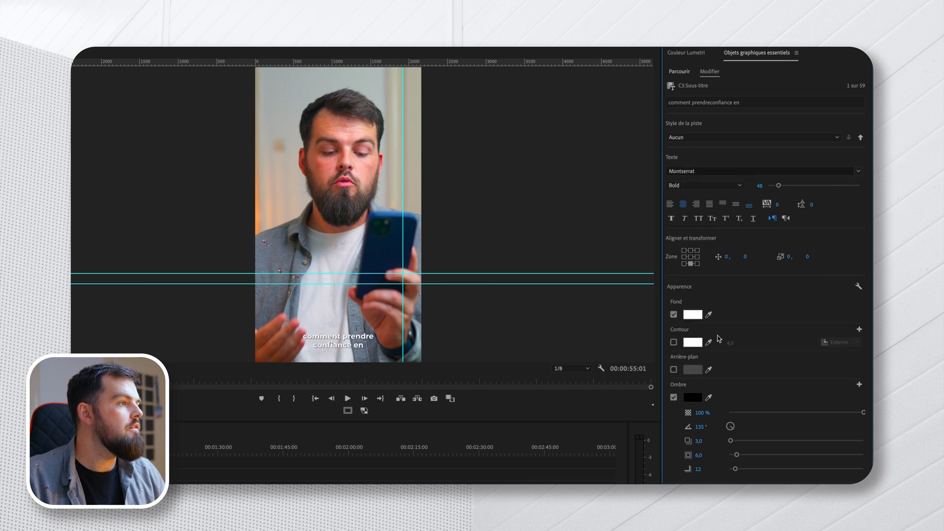
Step: Set the first subtitle's font size to 60 and its vertical position offset to -700
mouse_move(776, 186)
left_mouse_down()
mouse_move(787, 185)
mouse_move(778, 187)
left_mouse_up()
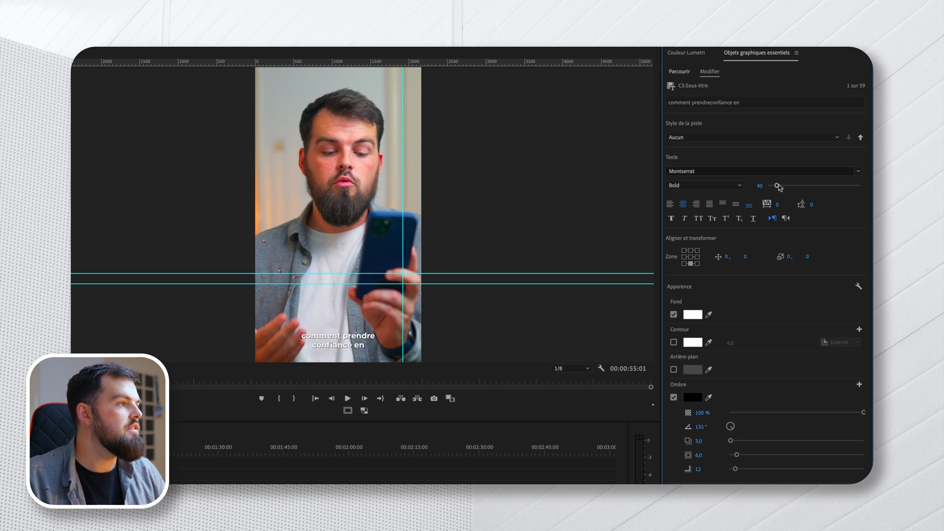
left_click(756, 184)
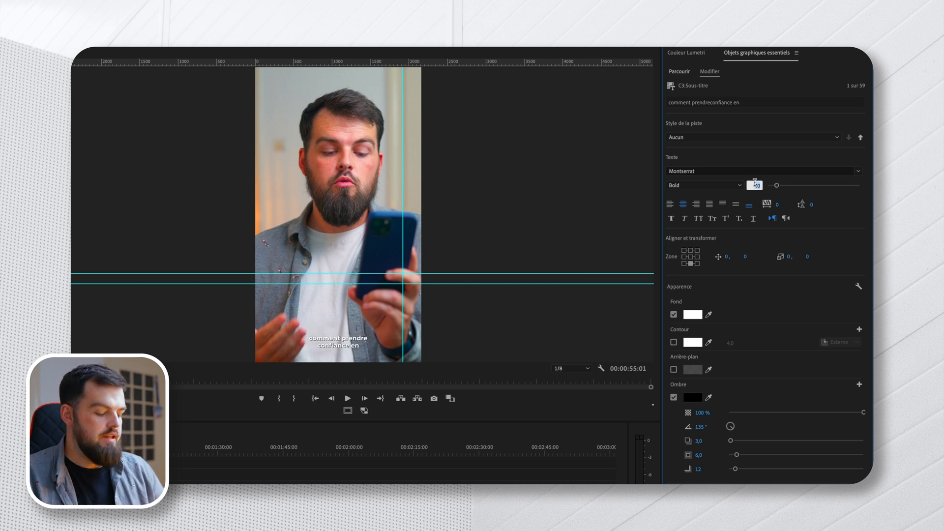
type("60")
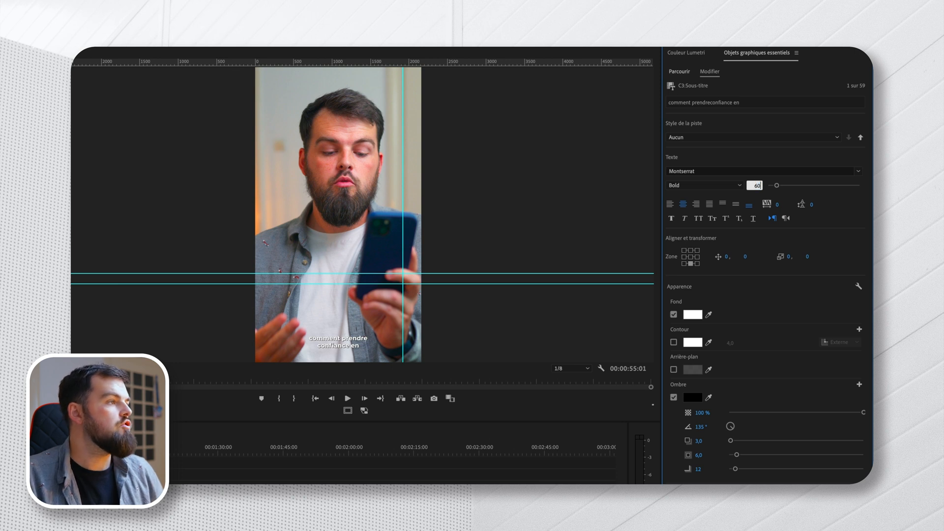
key("Return")
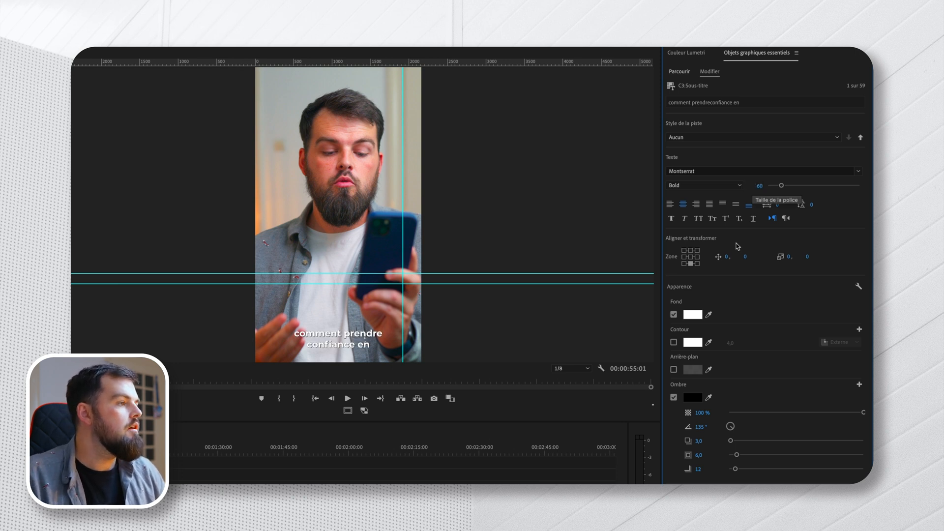
left_click_drag(746, 257, 266, 317)
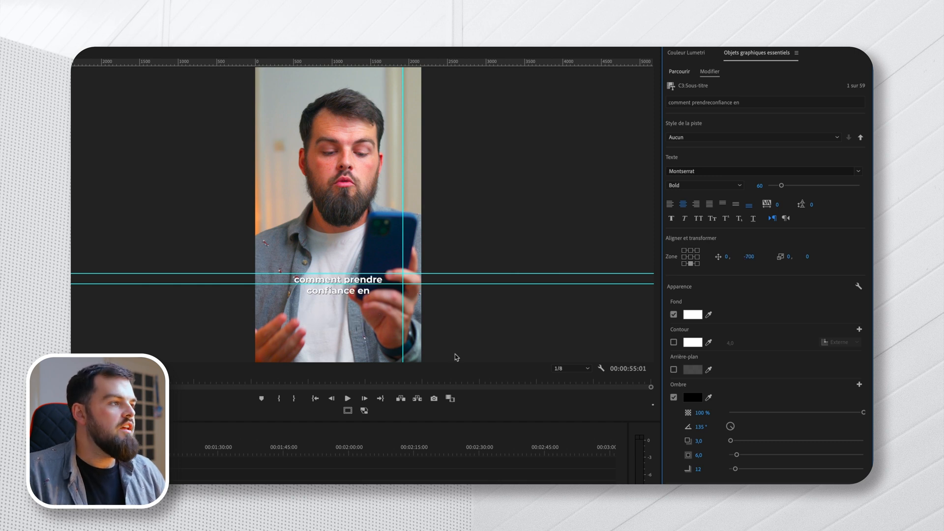
Step: Format the first subtitle in all caps with a shadow distance of 11.1, and push its style to all subtitles on the track
left_click(699, 220)
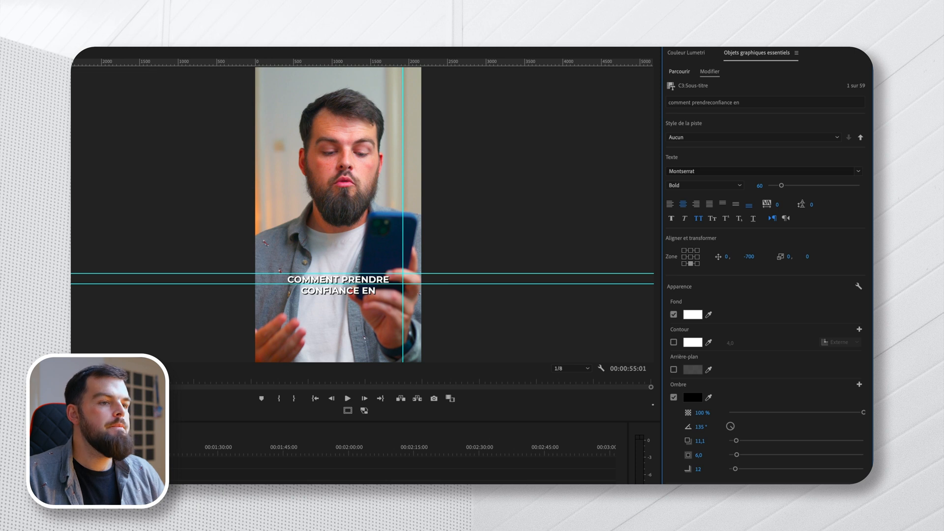
left_click(860, 137)
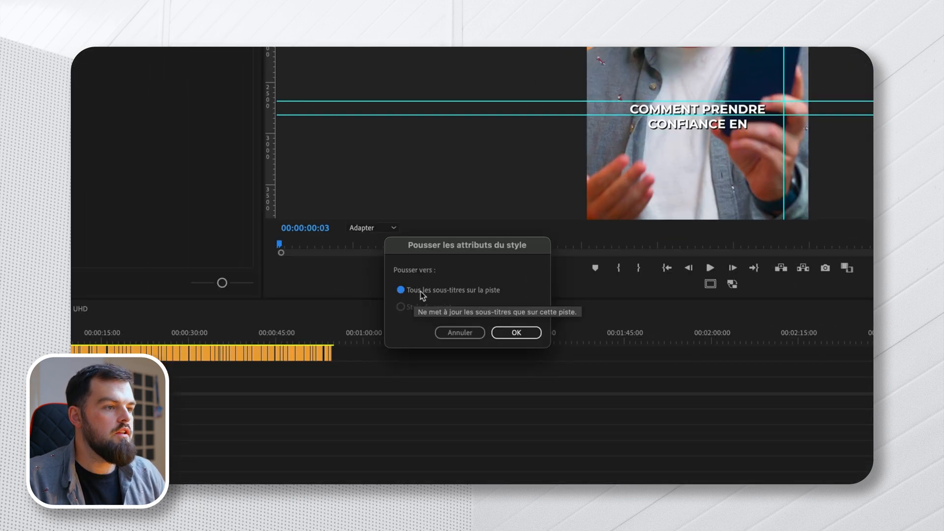
left_click(498, 331)
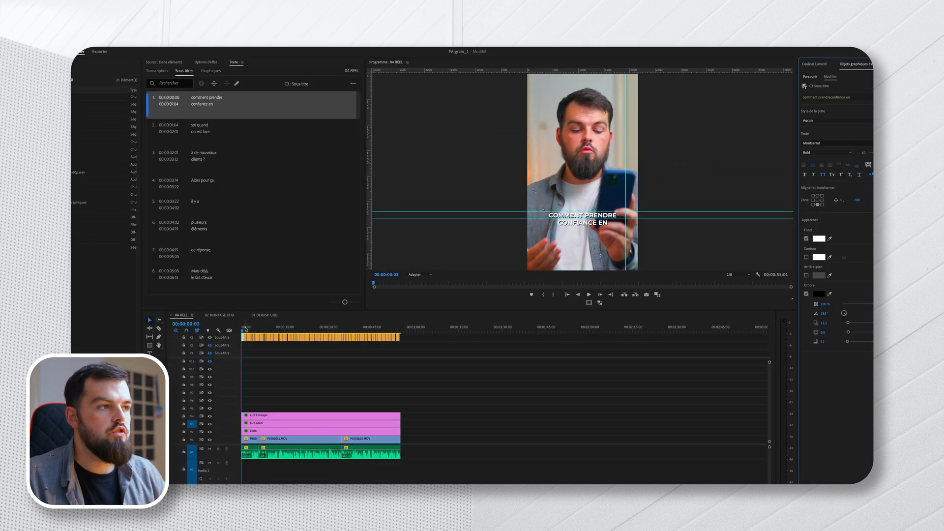
Step: Select all subtitles on the track, set their vertical position offset to -700 and apply all caps
left_click(245, 328)
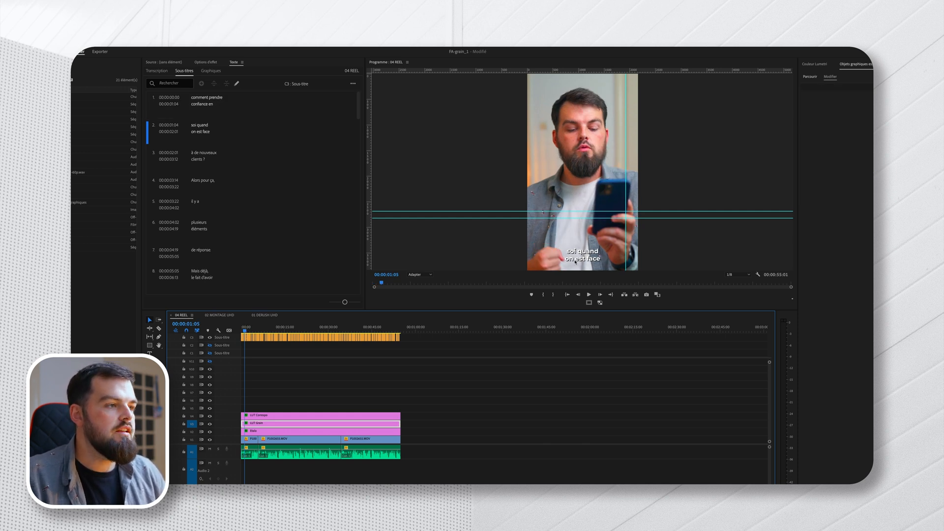
left_click_drag(241, 331, 246, 330)
left_click_drag(441, 353, 242, 334)
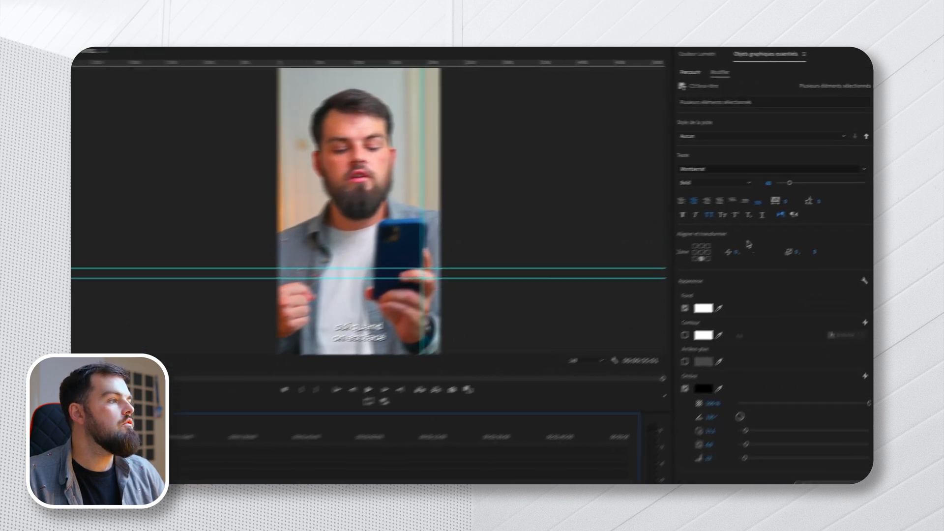
left_click(751, 252)
type("-7")
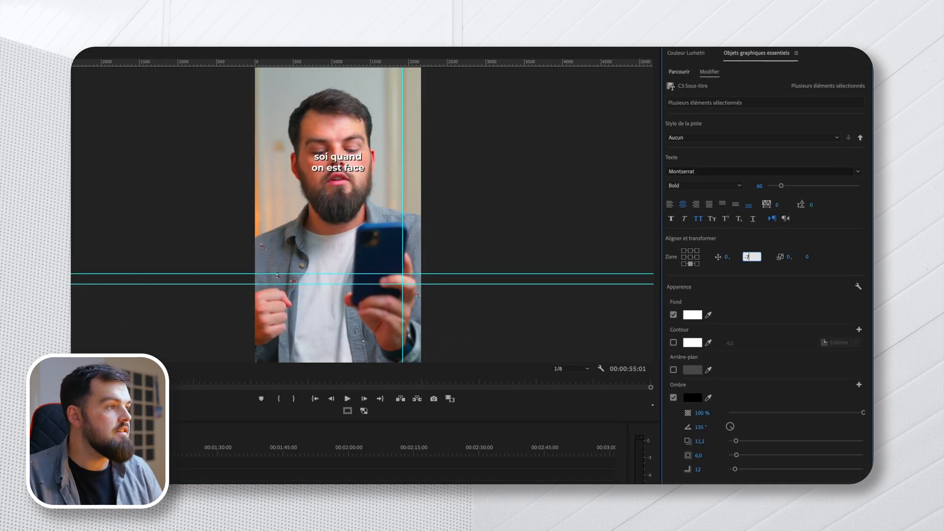
type("00")
key("Return")
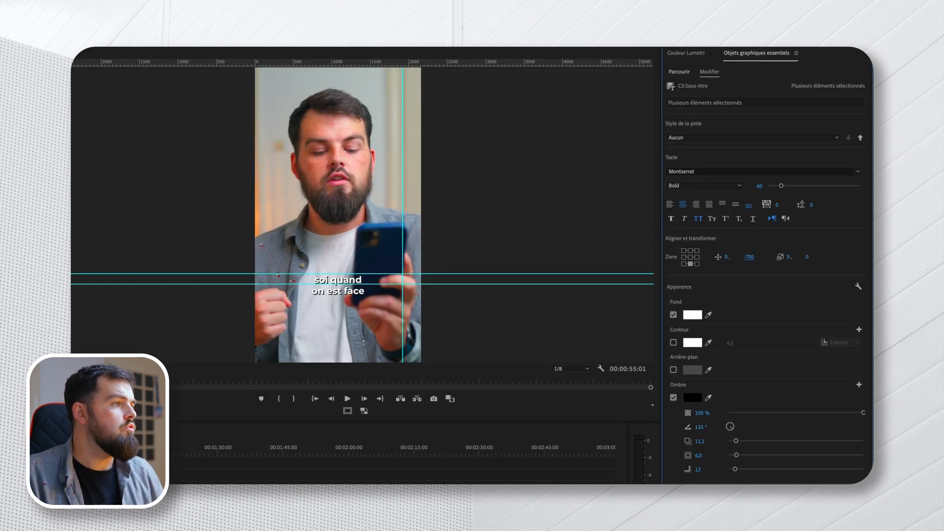
left_click(698, 219)
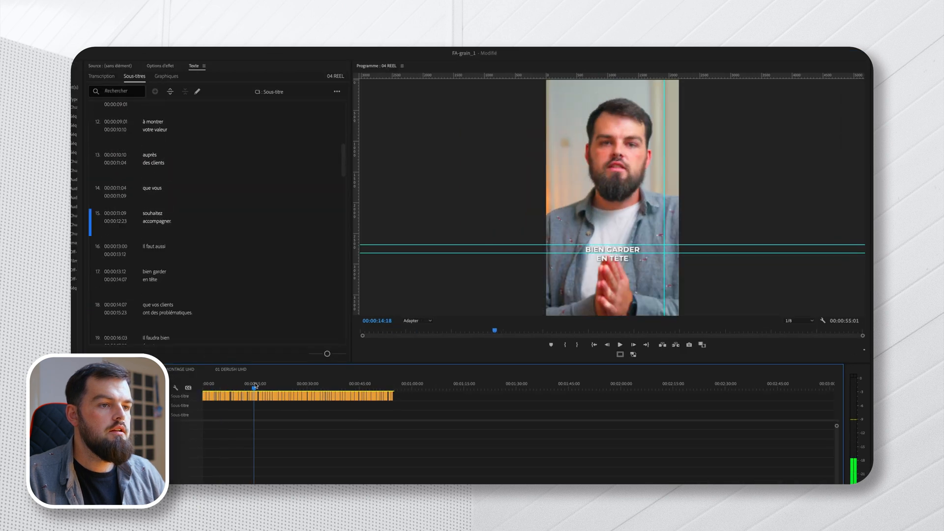
mouse_move(265, 386)
left_mouse_down()
mouse_move(247, 386)
mouse_move(255, 386)
left_mouse_up()
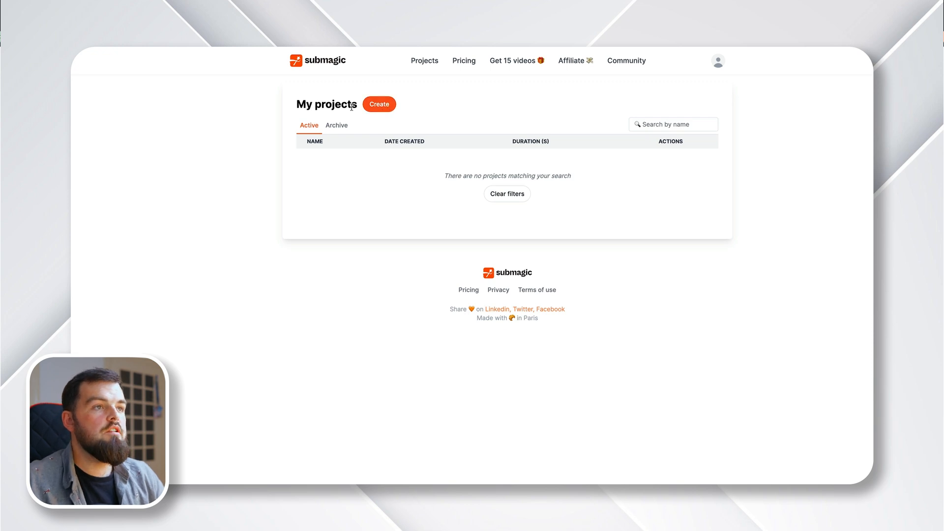
Step: Switch to Submagic, create a new project and load Reel - Conseil #8.mp4 from the 2 RUSHES folder
left_click(384, 112)
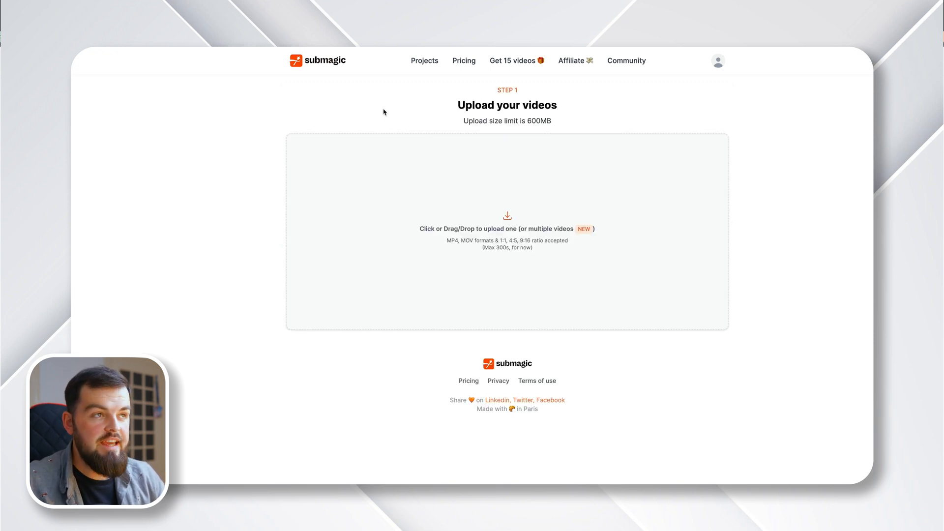
left_click(500, 212)
left_click(364, 113)
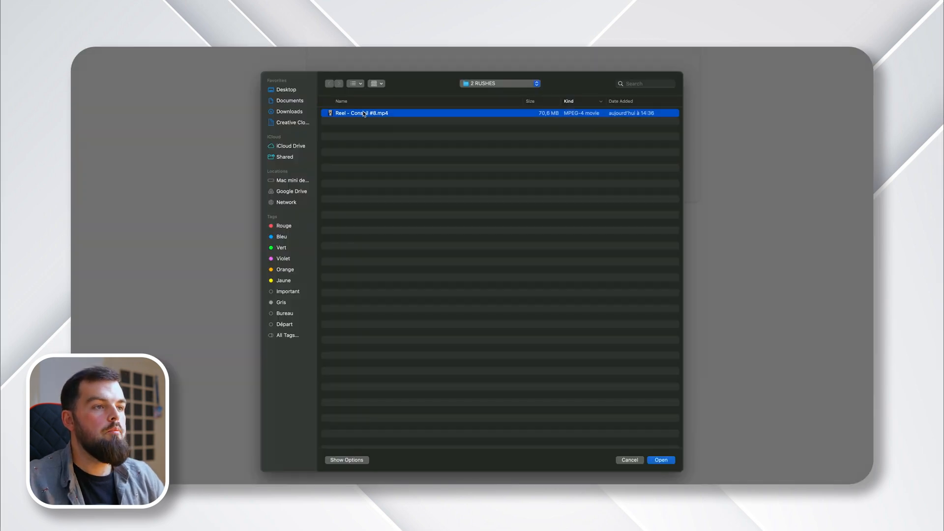
left_click(661, 460)
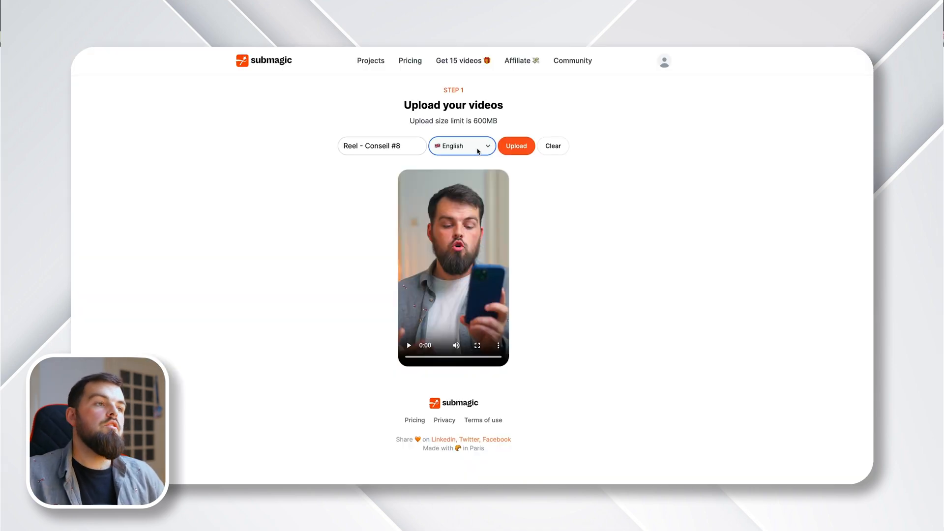
Step: Set the video's language to French and upload it for captioning
left_click(481, 147)
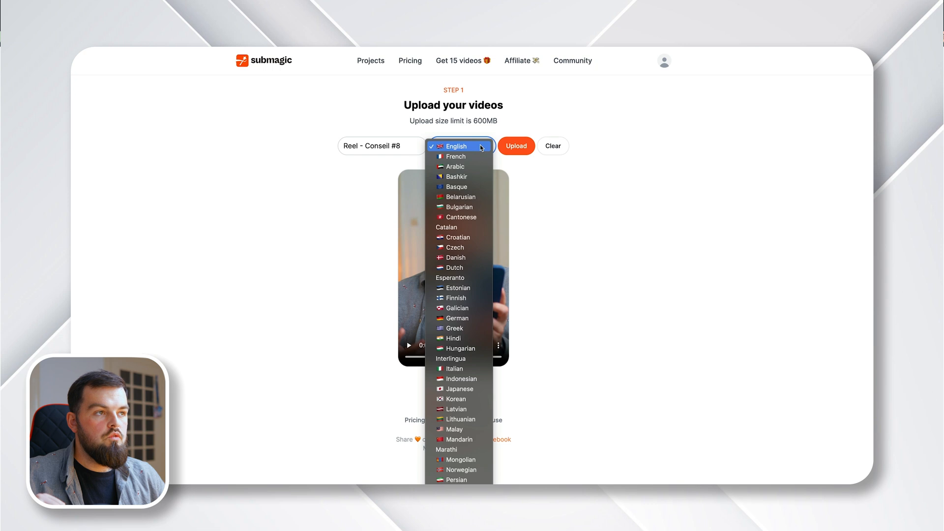
left_click(477, 155)
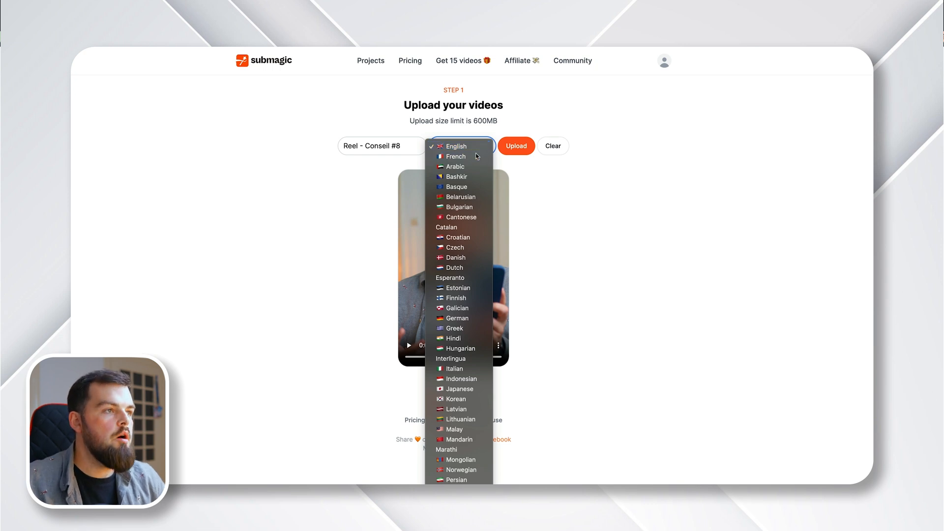
left_click(518, 147)
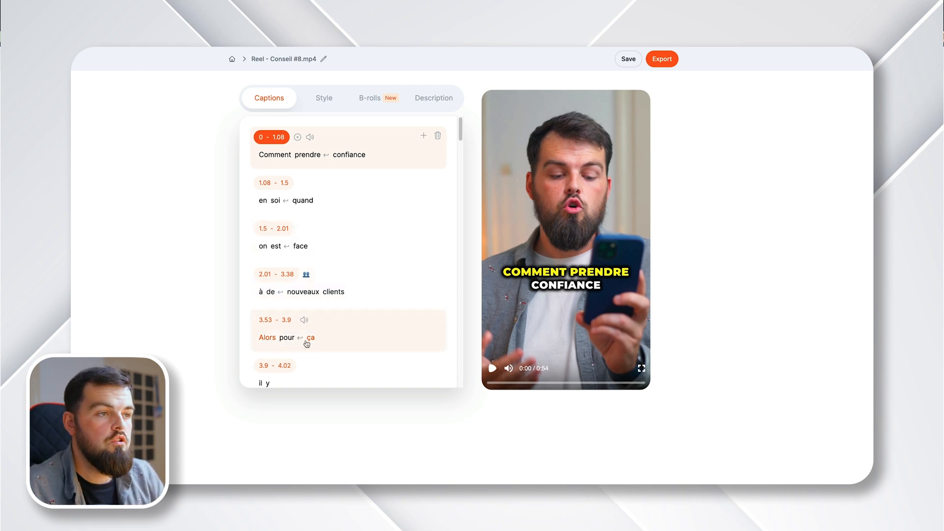
Step: Inspect the word options of the low-confidence words "Alors" and "ça" in the 3.53 - 3.9 caption
left_click(268, 339)
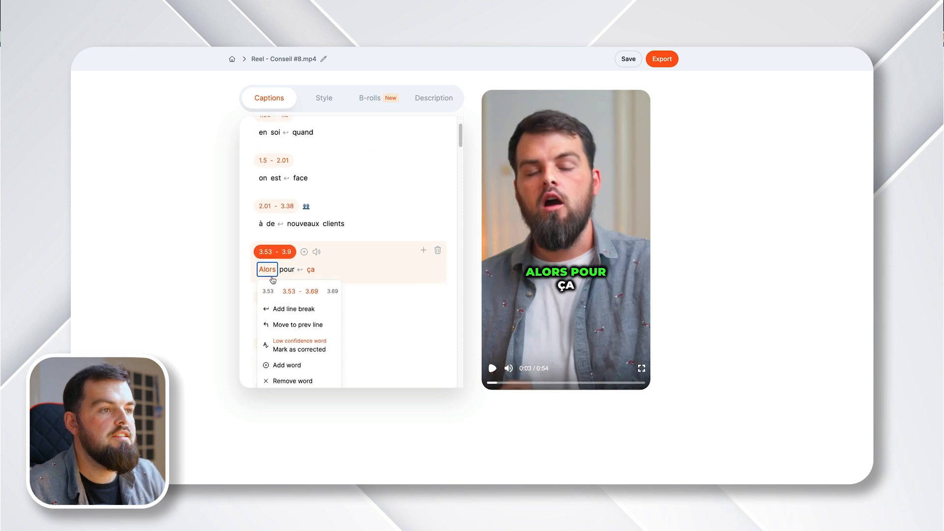
left_click(305, 350)
left_click(310, 269)
left_click(342, 351)
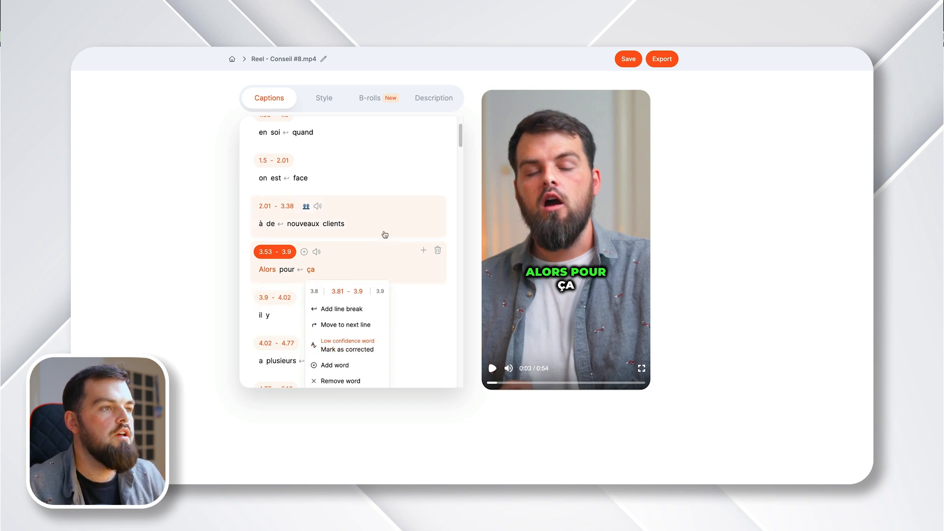
left_click(376, 222)
Step: Correct the word "contactez" to "contactiez" in the 43.29 - 44.67 caption and mark it as corrected
scroll(363, 265, "down", 8)
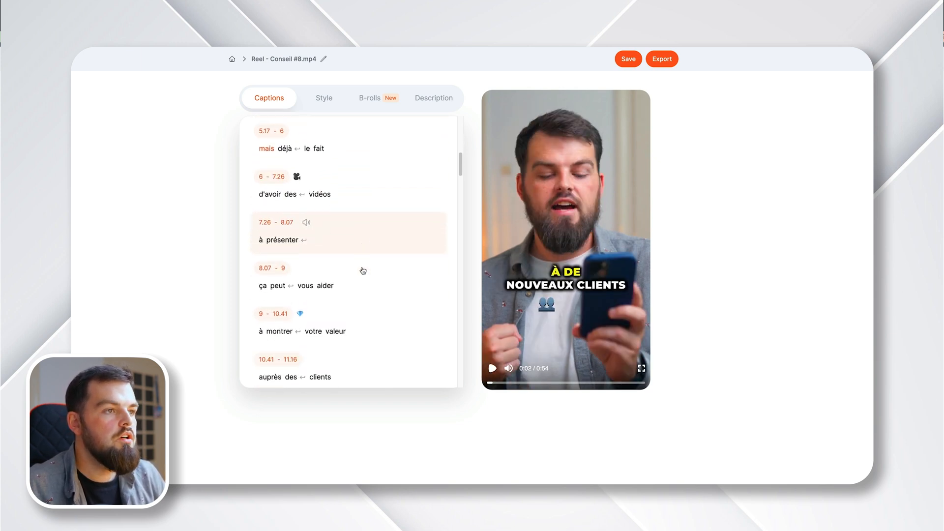
scroll(362, 270, "down", 15)
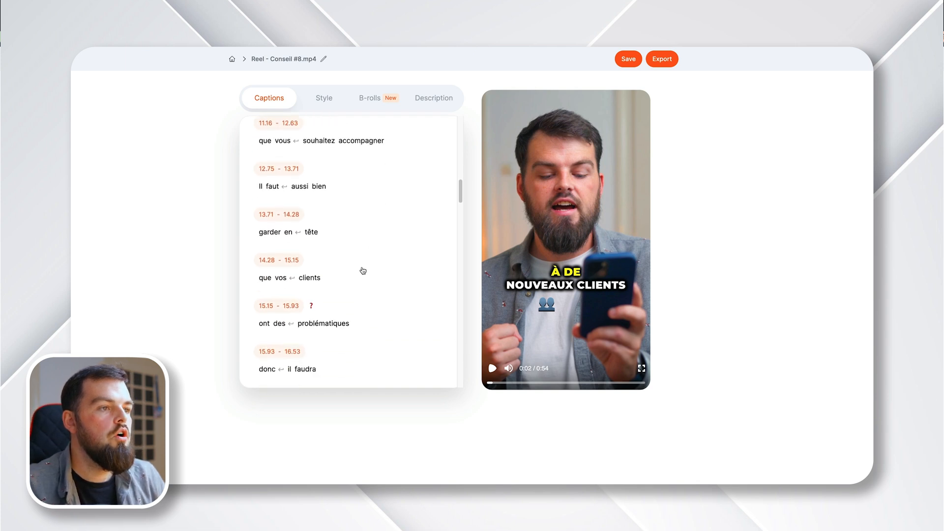
left_click(274, 230)
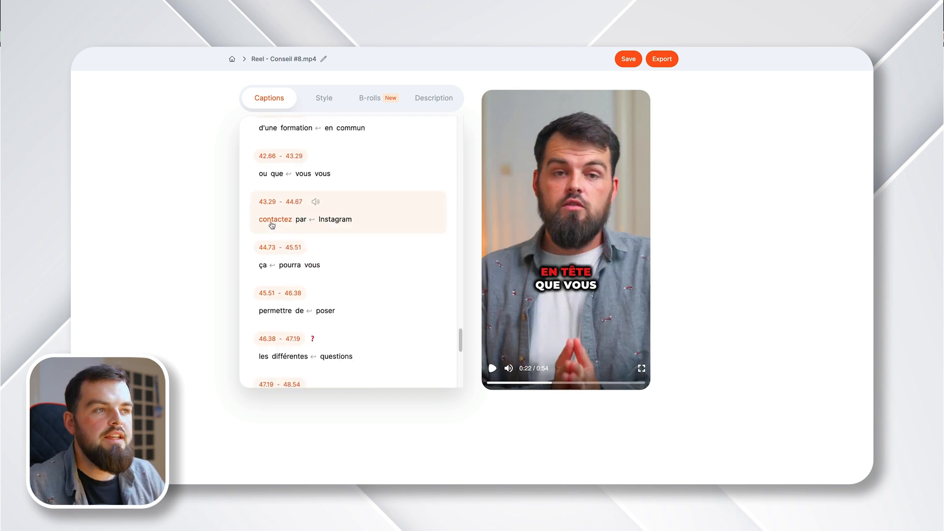
left_click(274, 221)
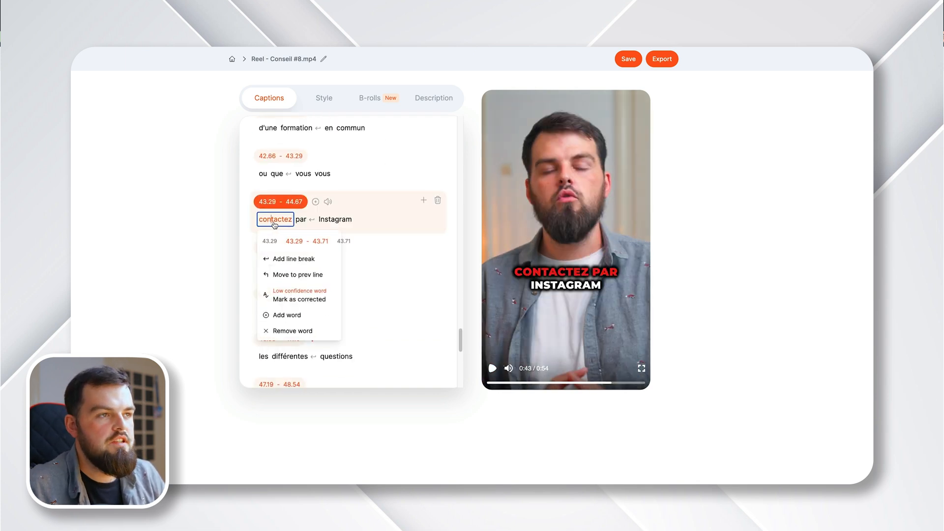
left_click(287, 222)
type("i")
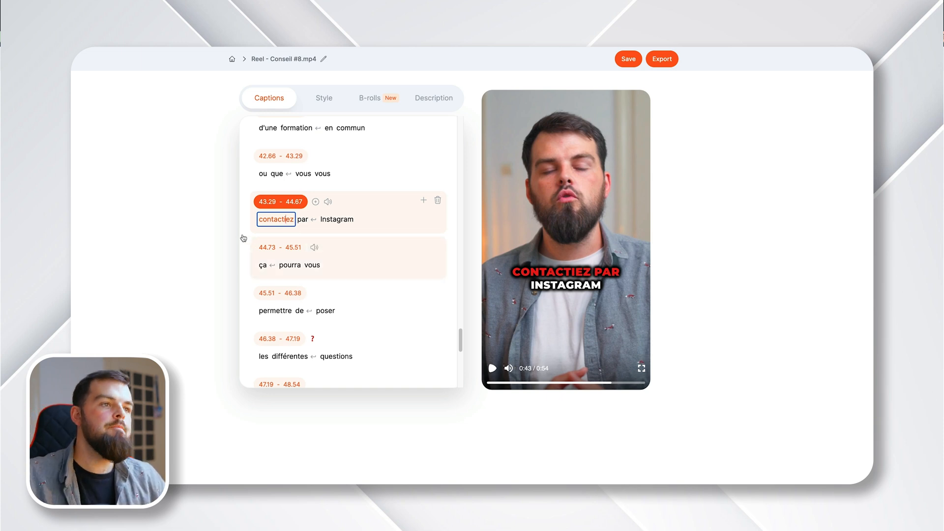
left_click(295, 227)
left_click(295, 225)
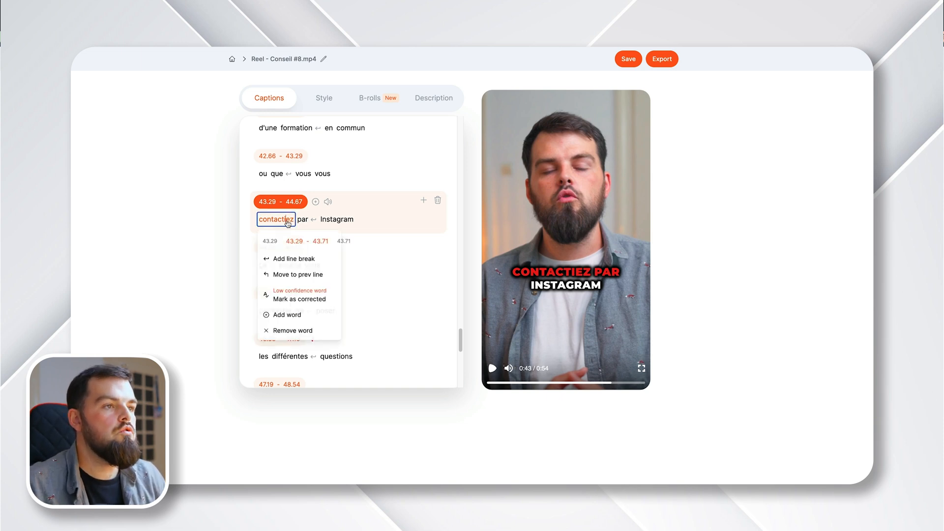
left_click(301, 298)
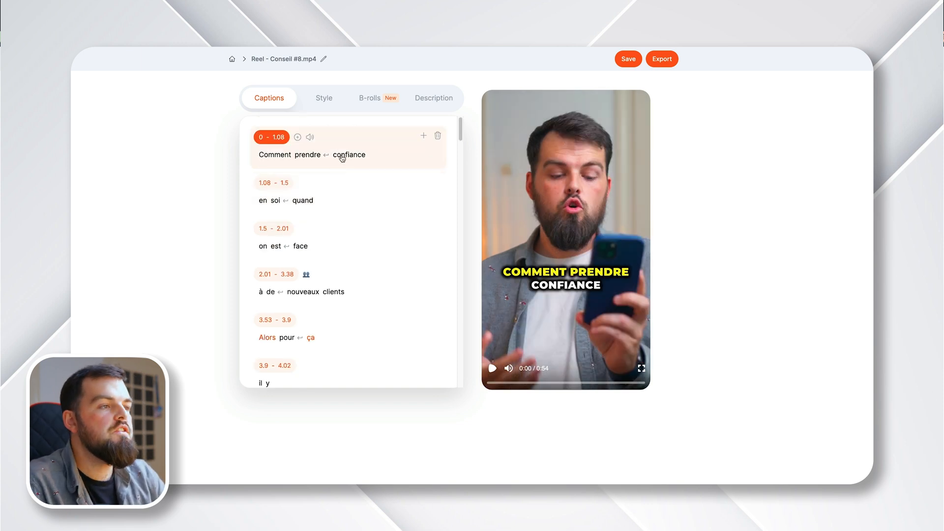
Step: Move the word "a" from the "a plusieurs éléments" caption to the previous line, after "il y"
scroll(265, 256, "down", 3)
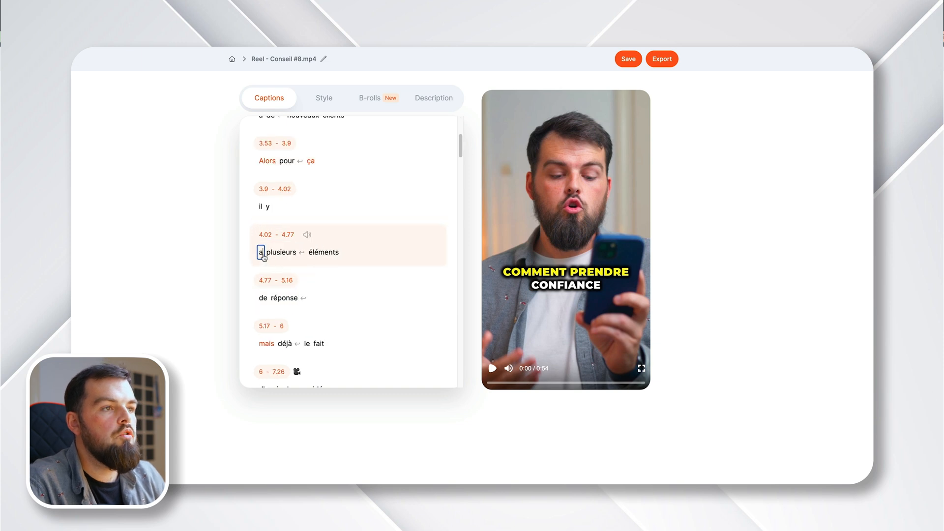
left_click(261, 252)
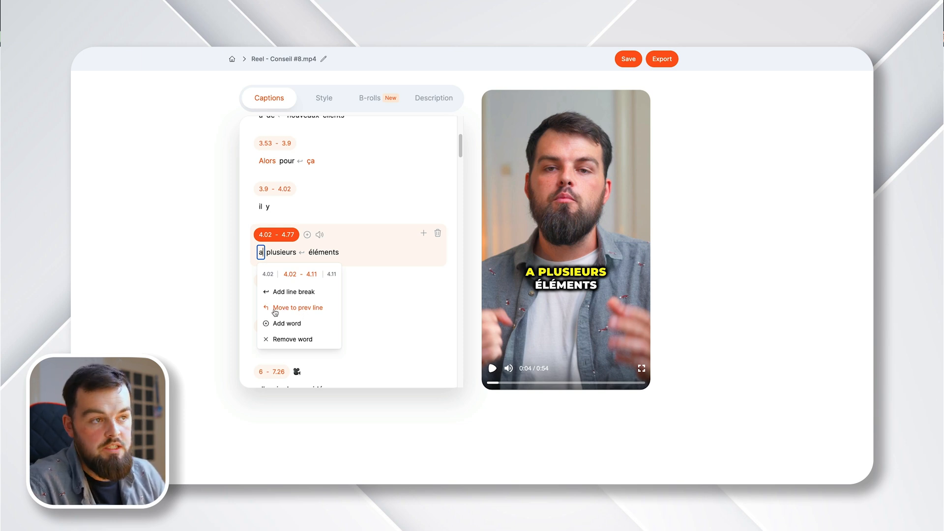
left_click(302, 308)
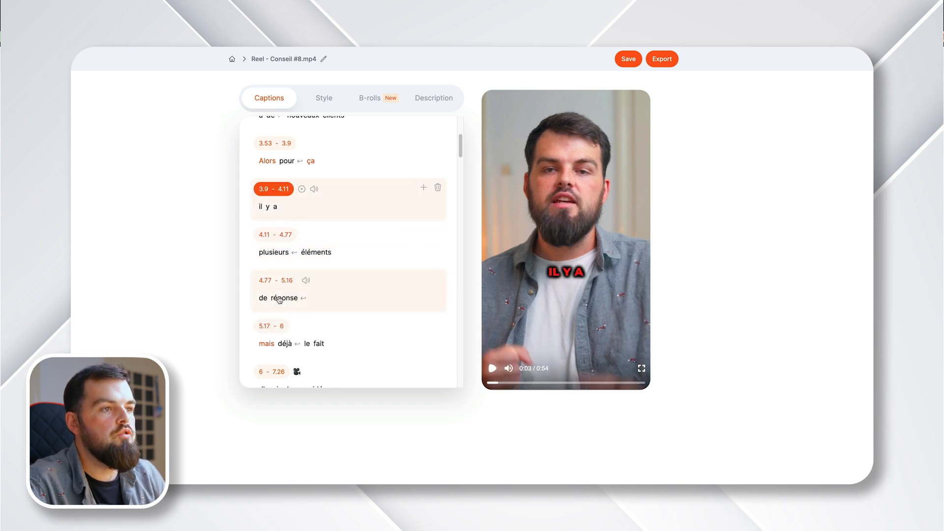
scroll(314, 306, "down", 1)
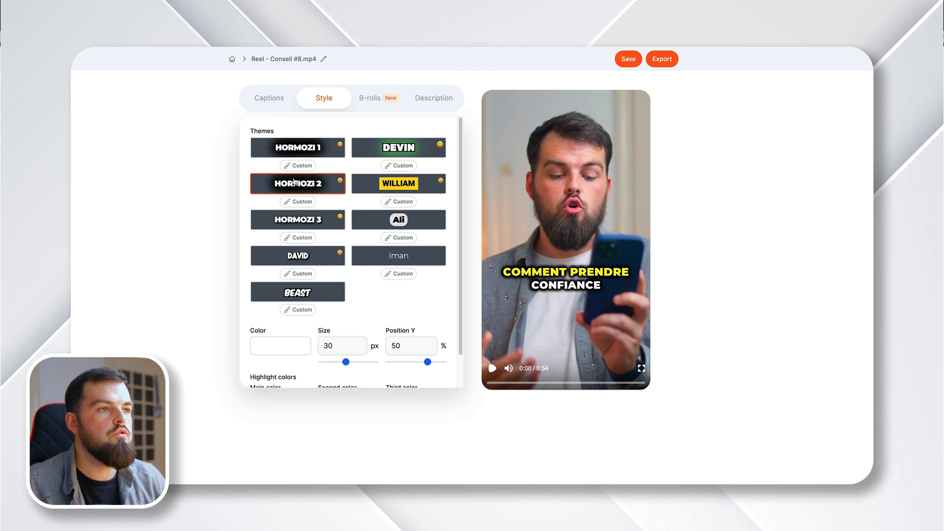
Step: Start a custom caption theme based on Hormozi 2 and name it Theme Grain
left_click(301, 202)
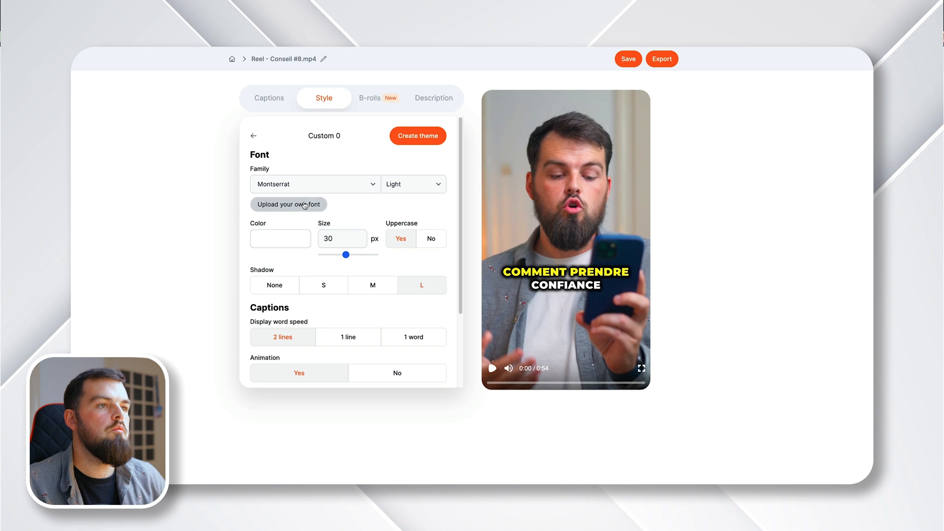
left_click(323, 138)
triple_click(323, 138)
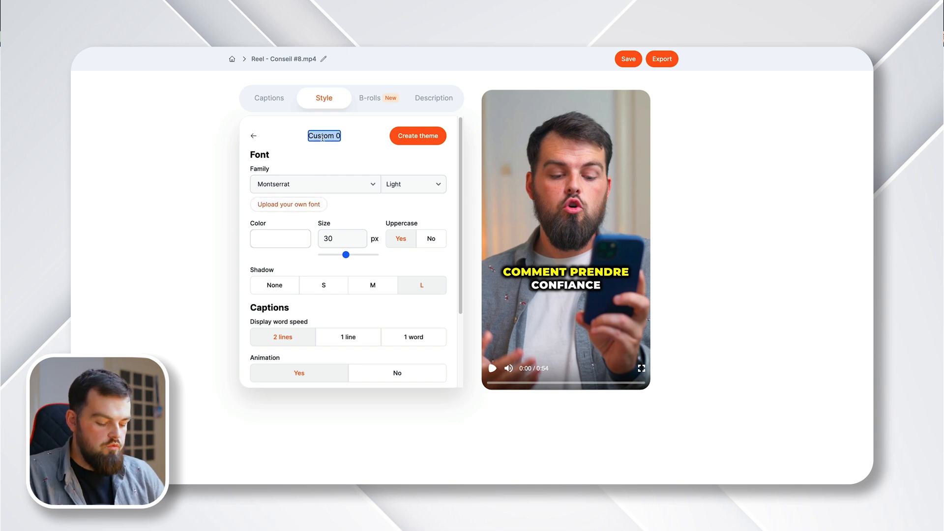
type("Theme Grain")
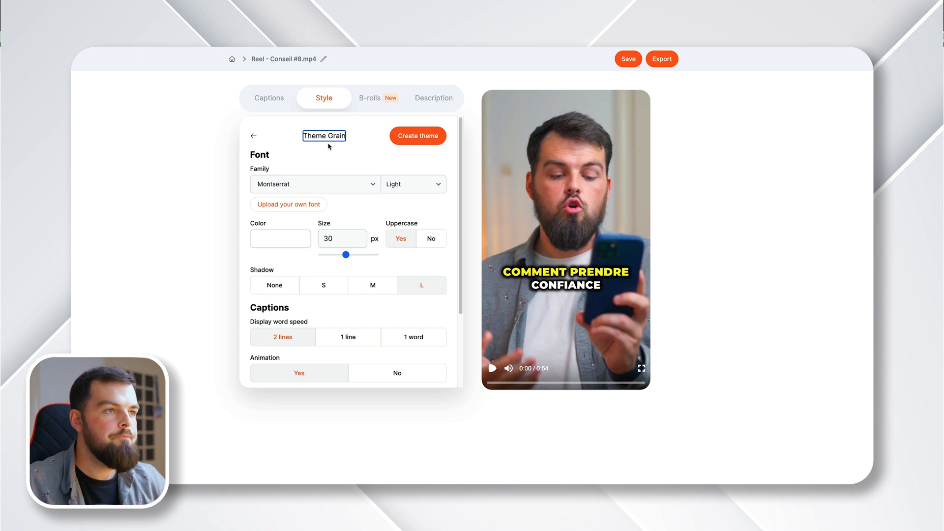
Step: Set the custom theme's font size to 25 px and its shadow to M
left_click(332, 239)
key("BackSpace")
key("BackSpace")
type("20")
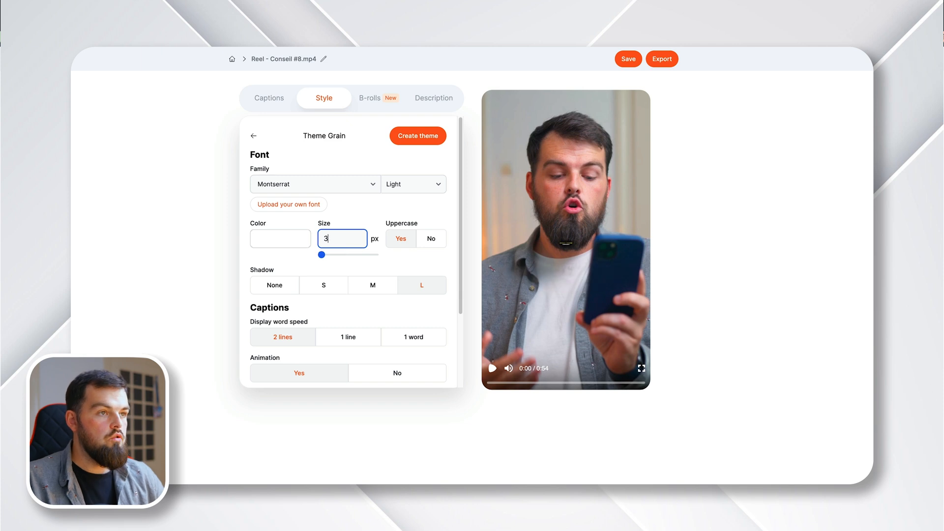
key("BackSpace")
type("5")
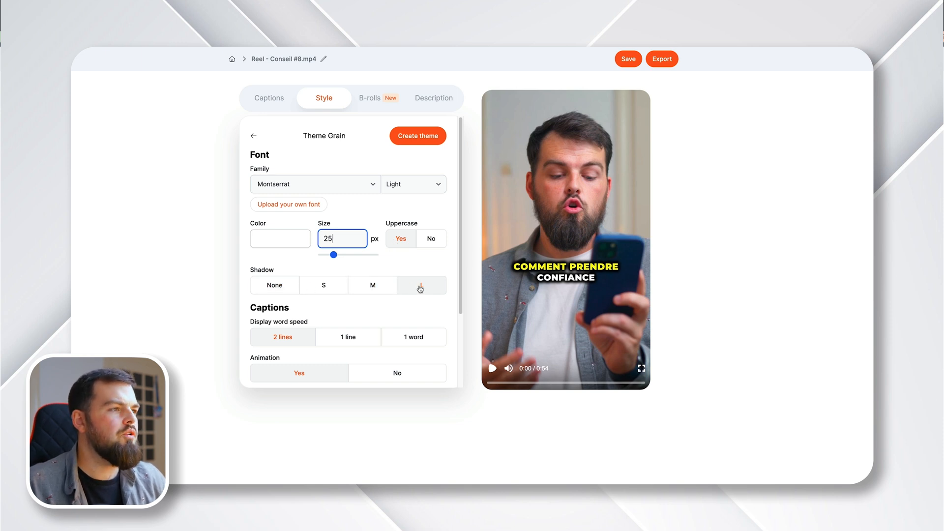
left_click(382, 289)
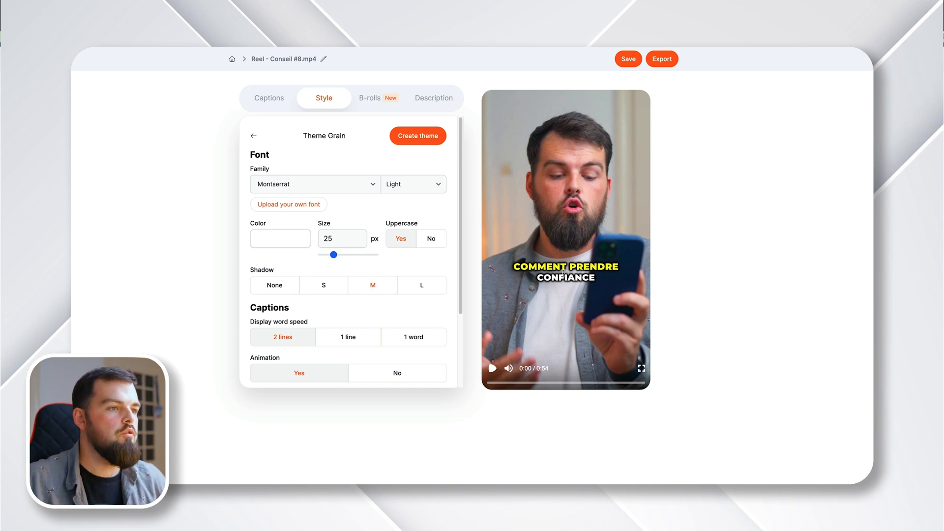
Step: Set the custom theme's vertical caption position to 60% and place the auto emoji on top
scroll(423, 270, "down", 1)
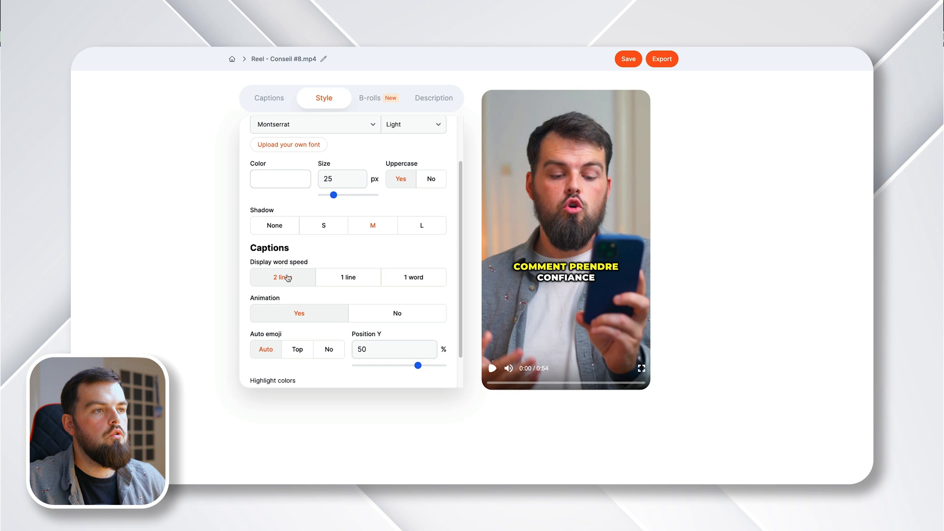
scroll(288, 280, "down", 1)
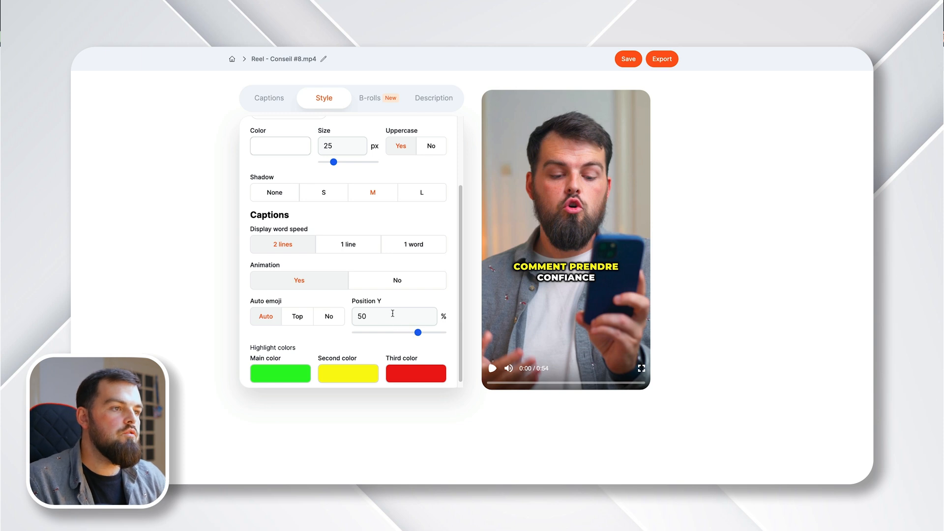
left_click(363, 315)
key("BackSpace")
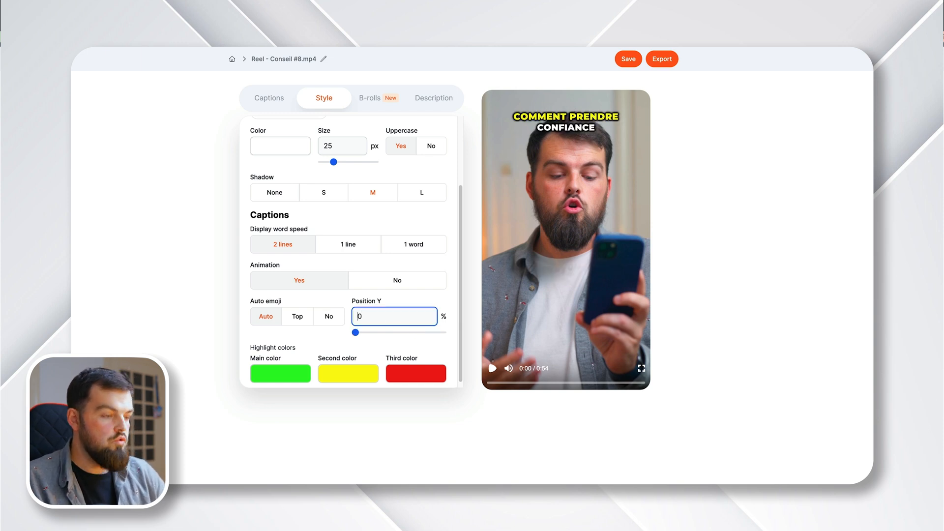
type("6")
left_click(317, 340)
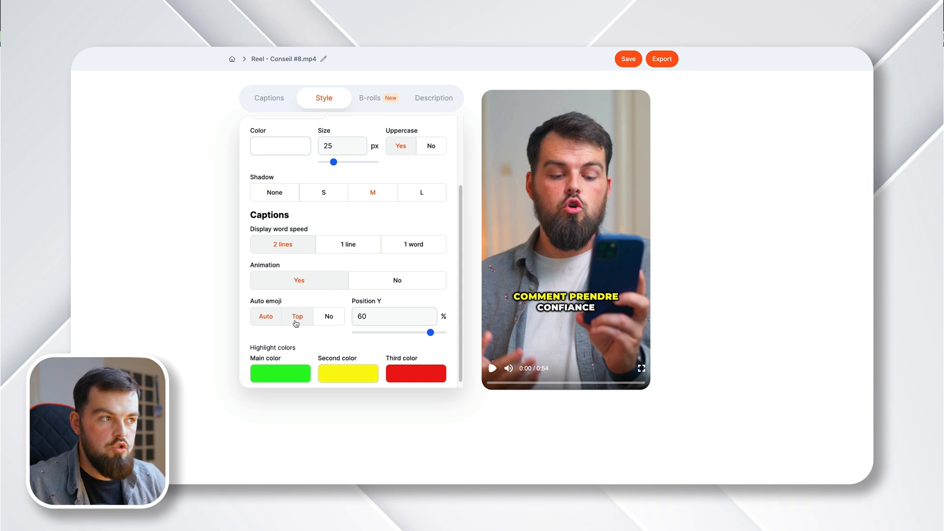
left_click(296, 320)
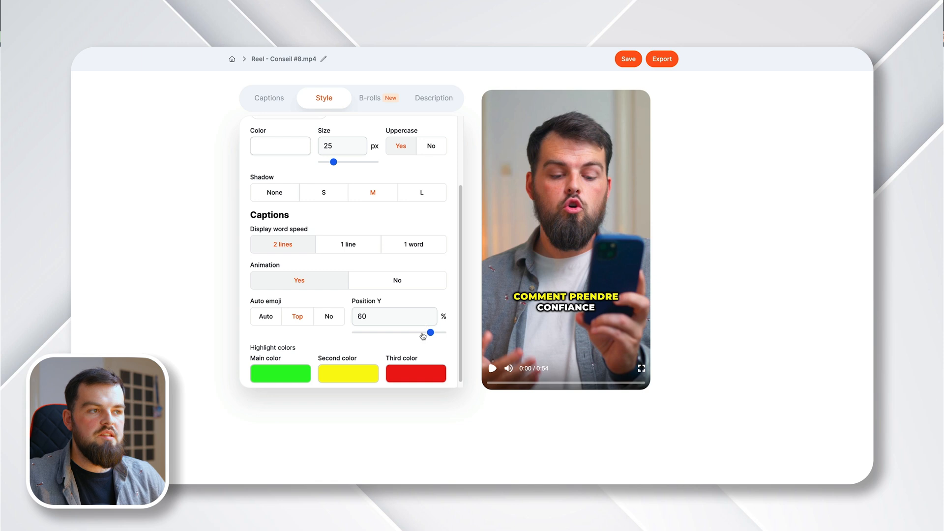
Step: Check the main highlight color, create the Theme Grain theme and apply it to the captions
left_click(268, 376)
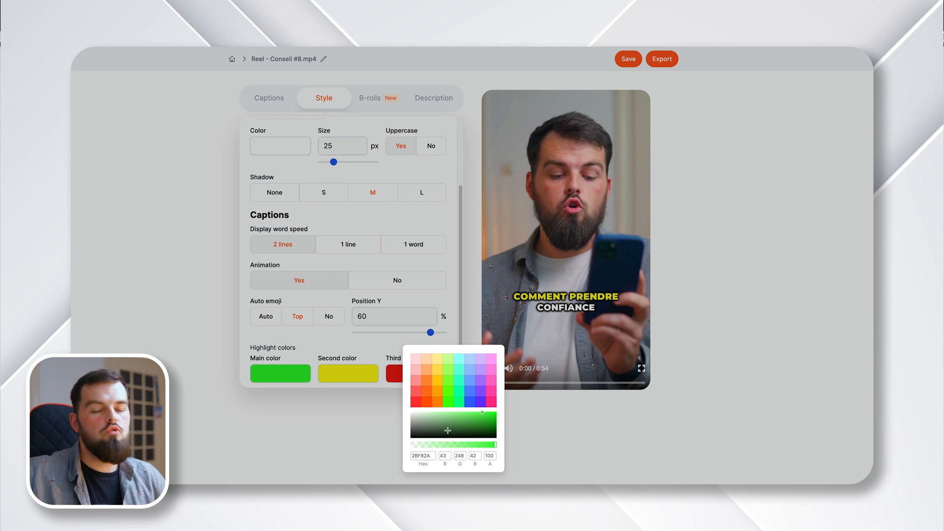
left_click(233, 450)
scroll(358, 300, "up", 3)
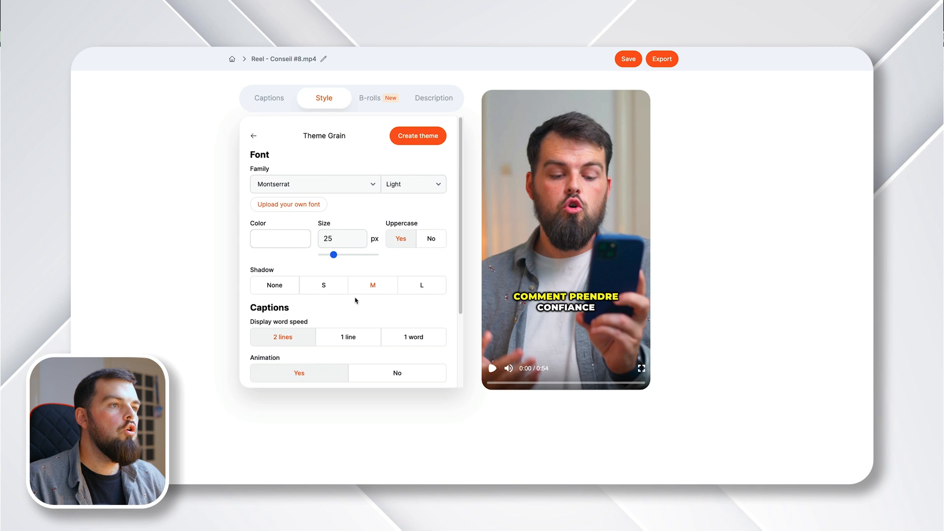
left_click(415, 139)
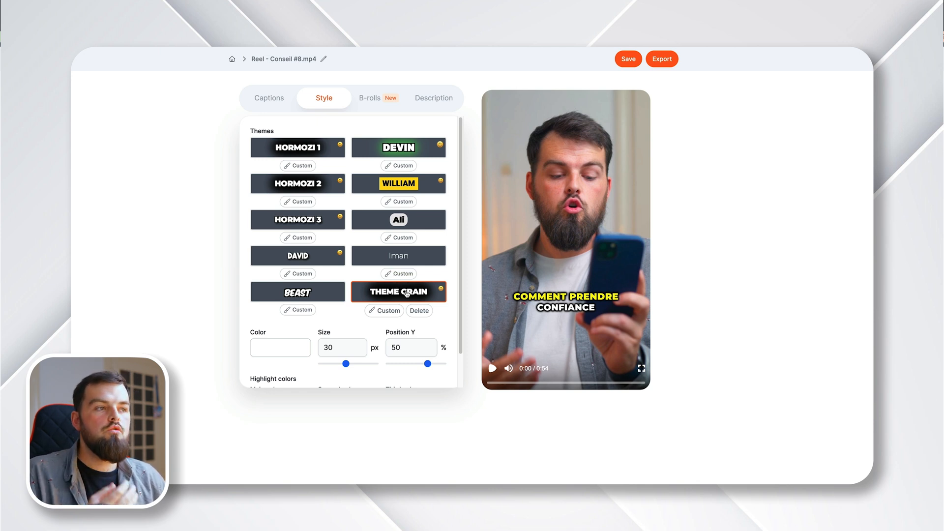
left_click(407, 292)
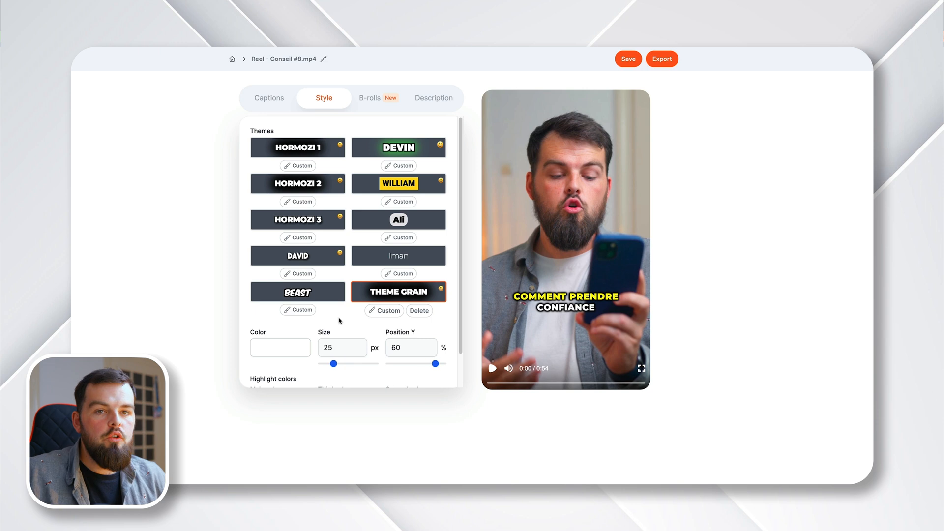
Step: Choose the stock video of a smiling woman in a floral top from the "clients" results as b-roll for the 0 - 3.53 segment
left_click(367, 101)
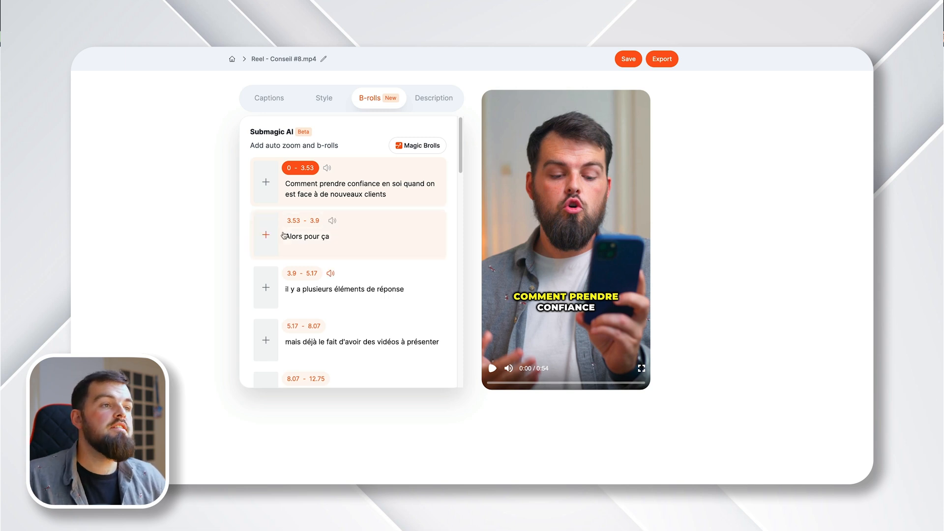
left_click(349, 195)
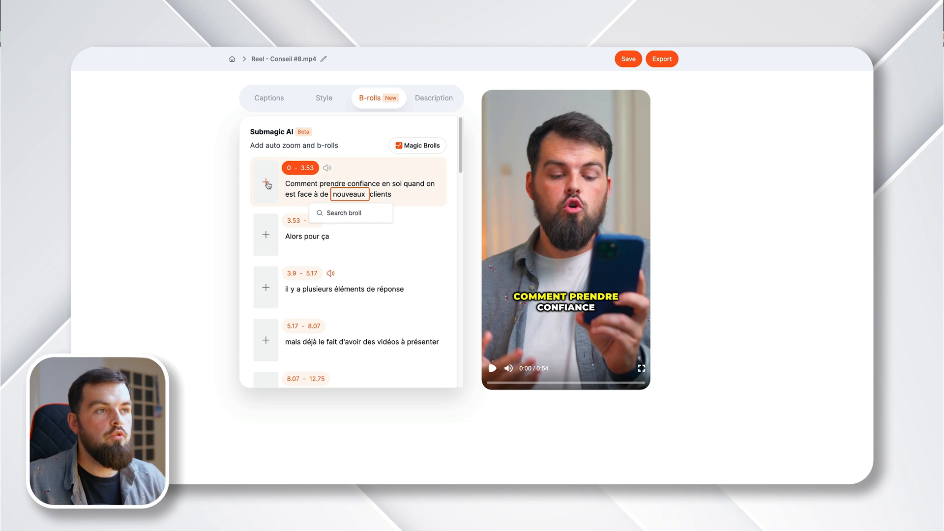
left_click(266, 184)
left_click(275, 246)
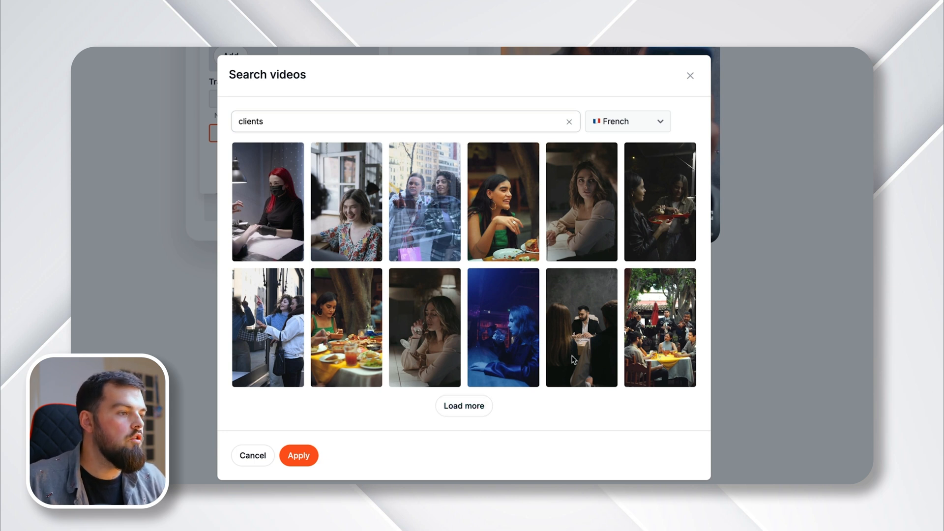
left_click(348, 216)
left_click(299, 455)
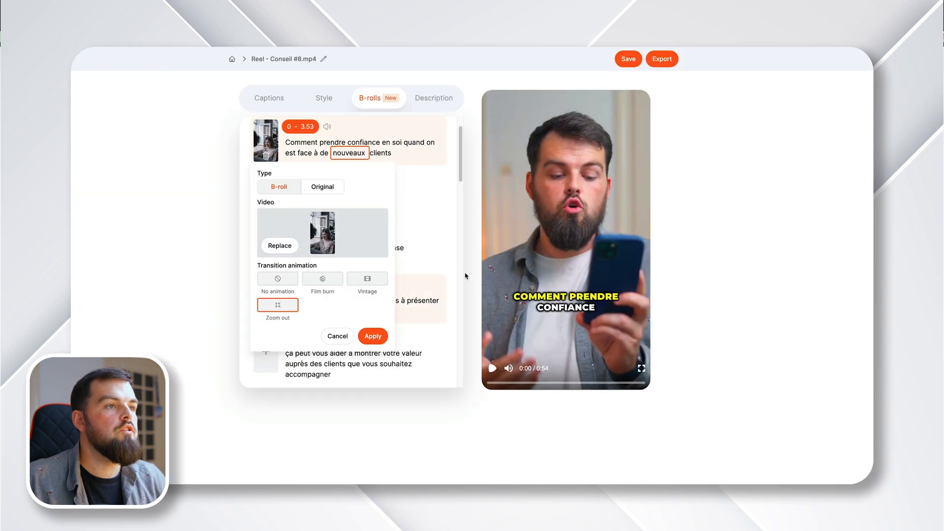
Step: Play back the 0 - 3.53 segment to preview its b-roll with the captions
left_click(541, 223)
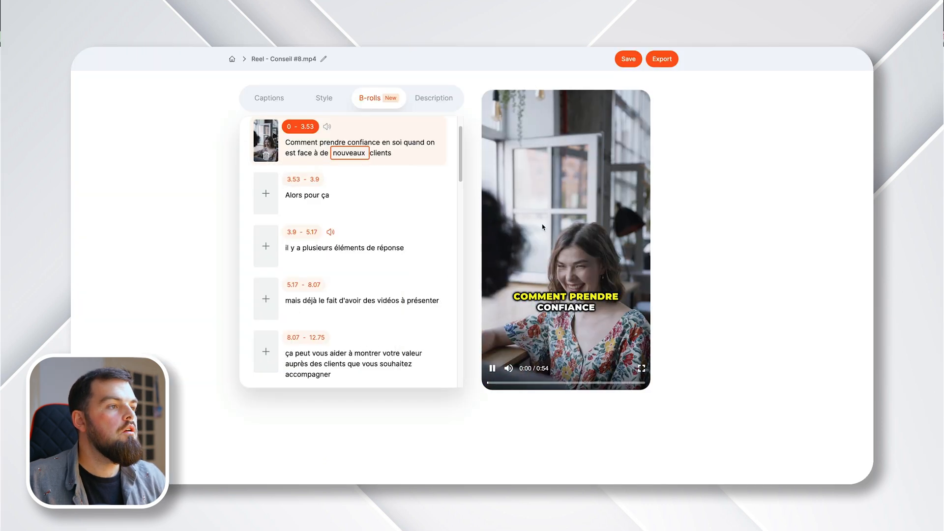
left_click(570, 260)
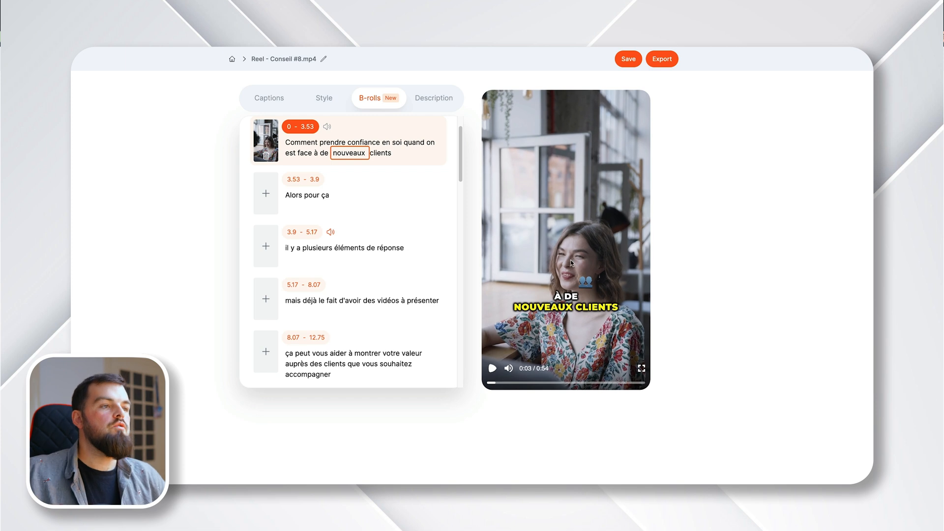
Step: Search videos for "client", choose the woman in a floral blouse at a laptop as b-roll for the 15.93 - 21.75 segment, and preview it
scroll(392, 265, "down", 5)
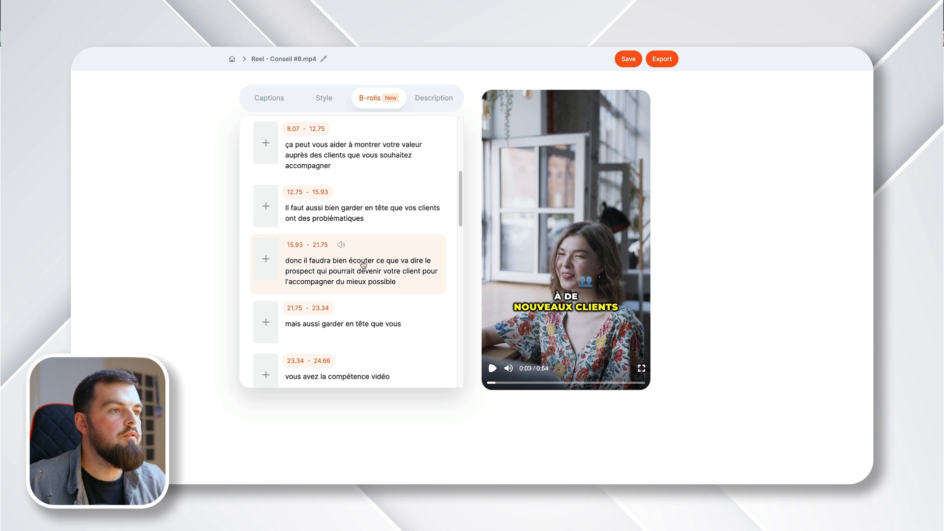
left_click(364, 262)
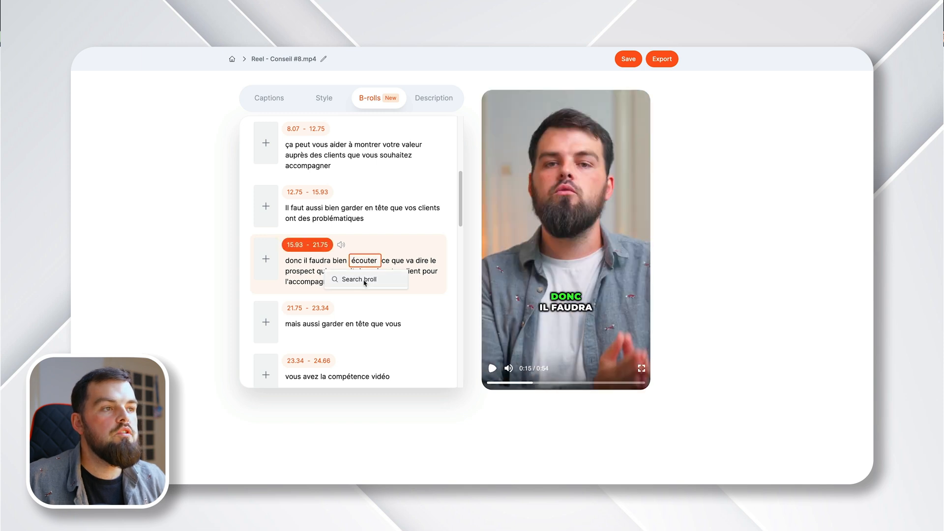
left_click(362, 279)
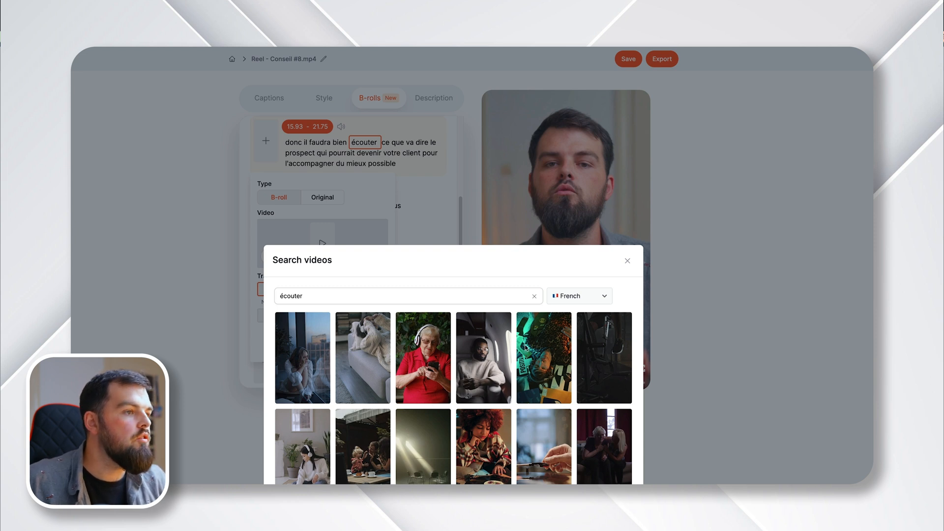
triple_click(381, 298)
type("client")
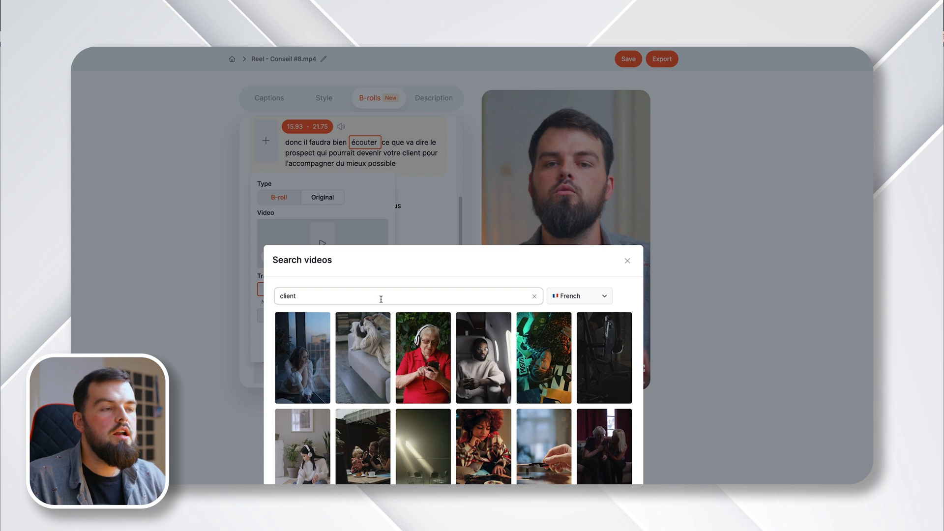
key("Return")
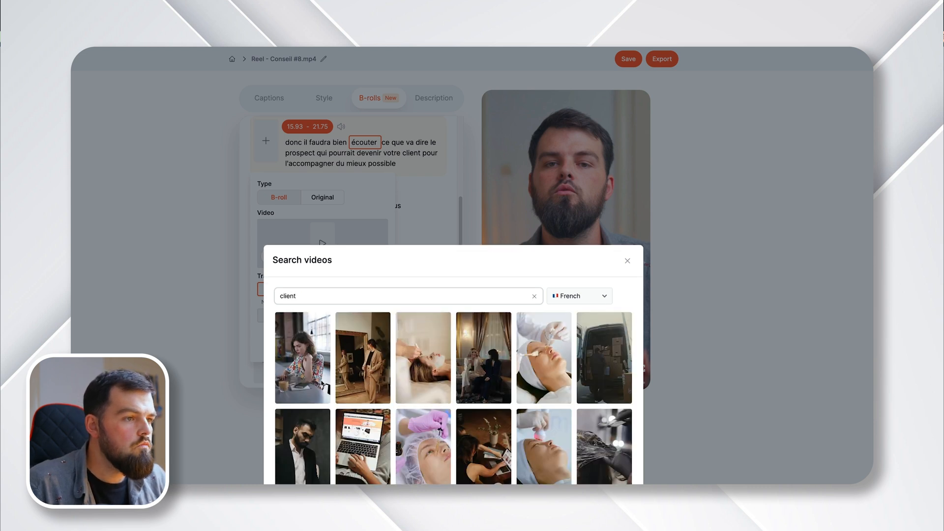
left_click(293, 368)
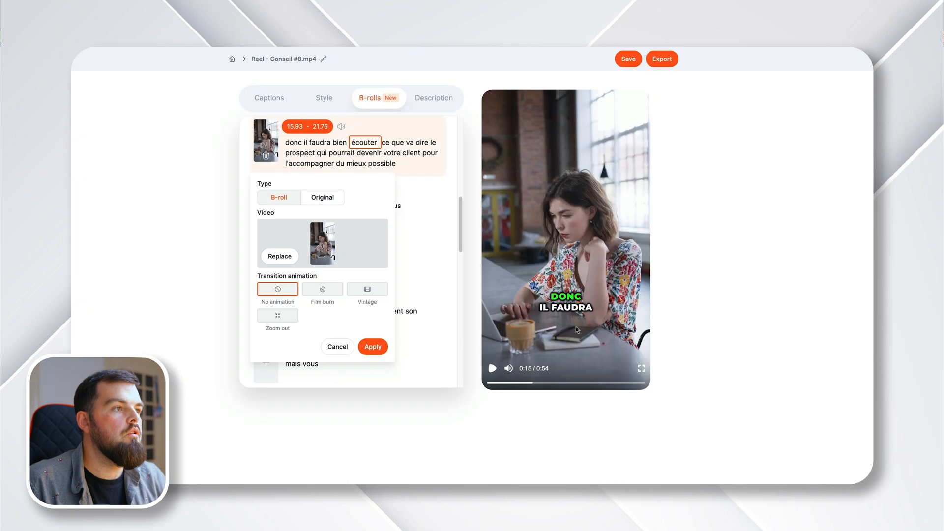
left_click(605, 236)
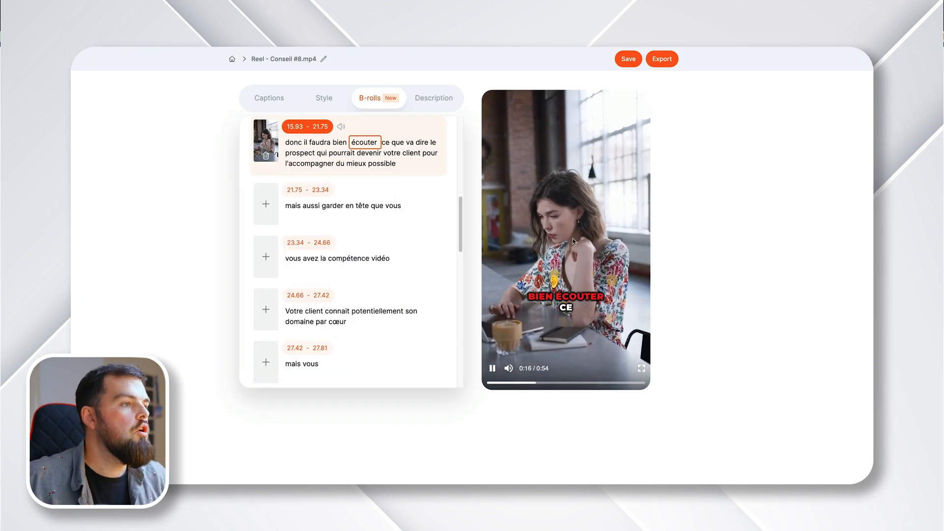
left_click(563, 217)
Step: Generate automatic zooms and b-rolls with Magic Brolls and preview the 5.17 - 8.07 segment
scroll(394, 219, "up", 7)
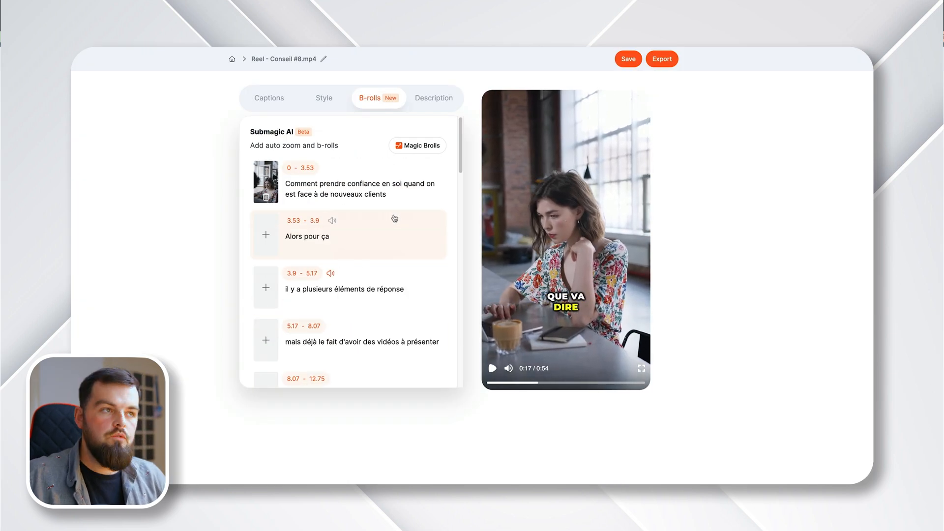
left_click(421, 148)
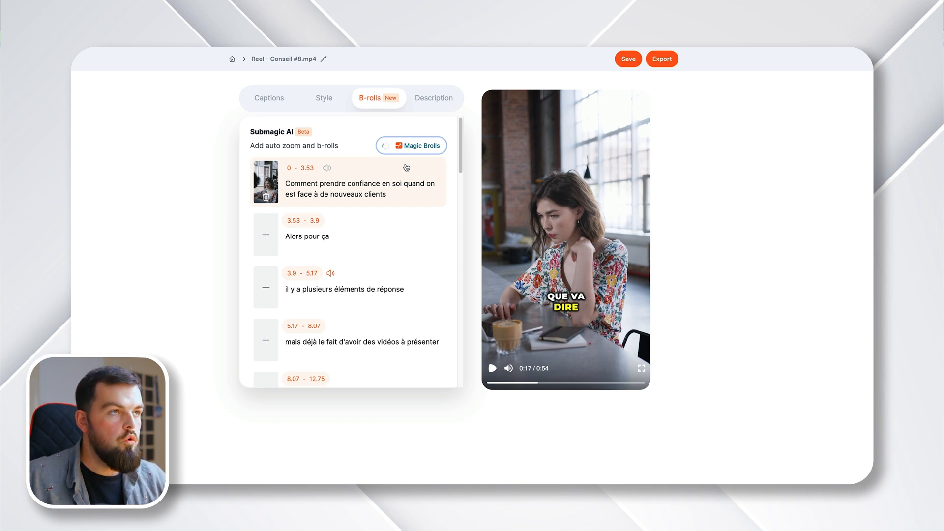
left_click(392, 338)
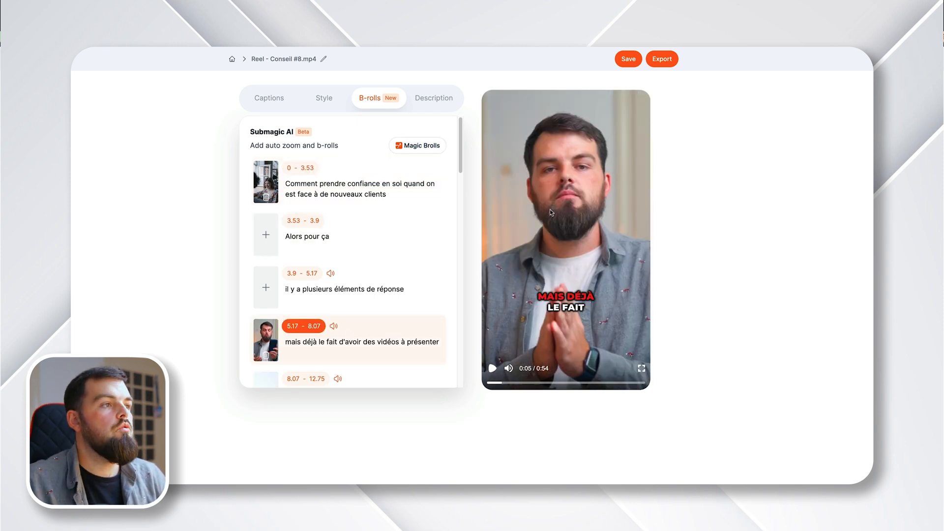
left_click(559, 212)
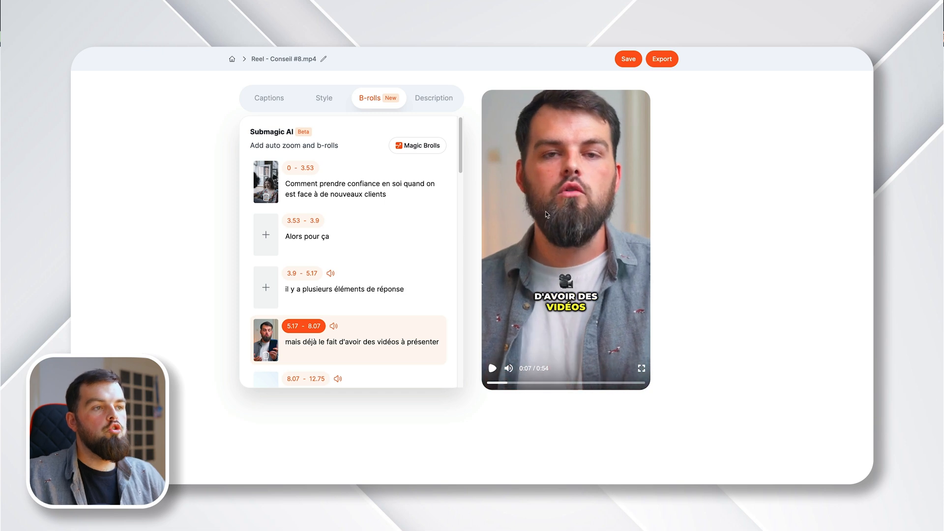
scroll(366, 252, "down", 2)
scroll(366, 252, "down", 1)
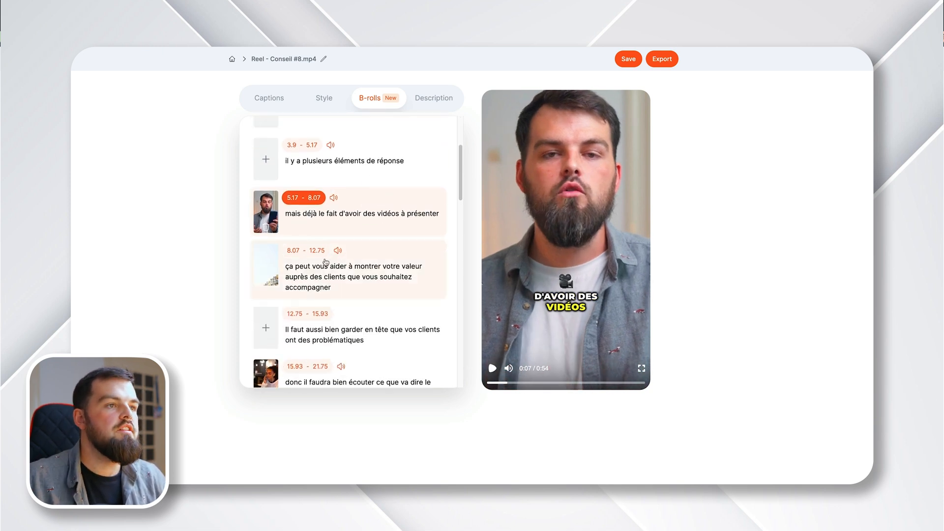